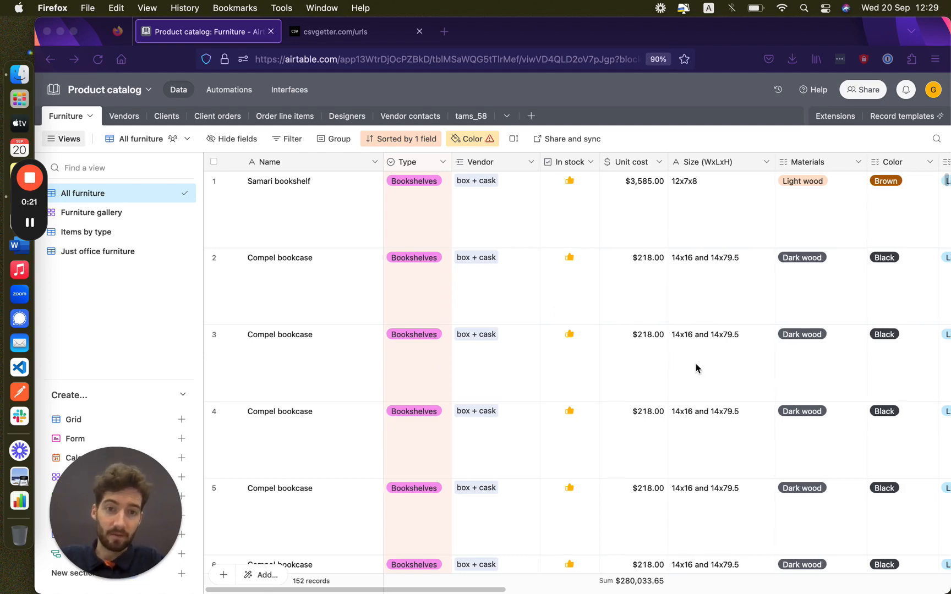
Step: Switch the Furniture table to the Just office furniture view and scroll through its 145 records
scroll(696, 368, right, 2)
scroll(696, 369, left, 2)
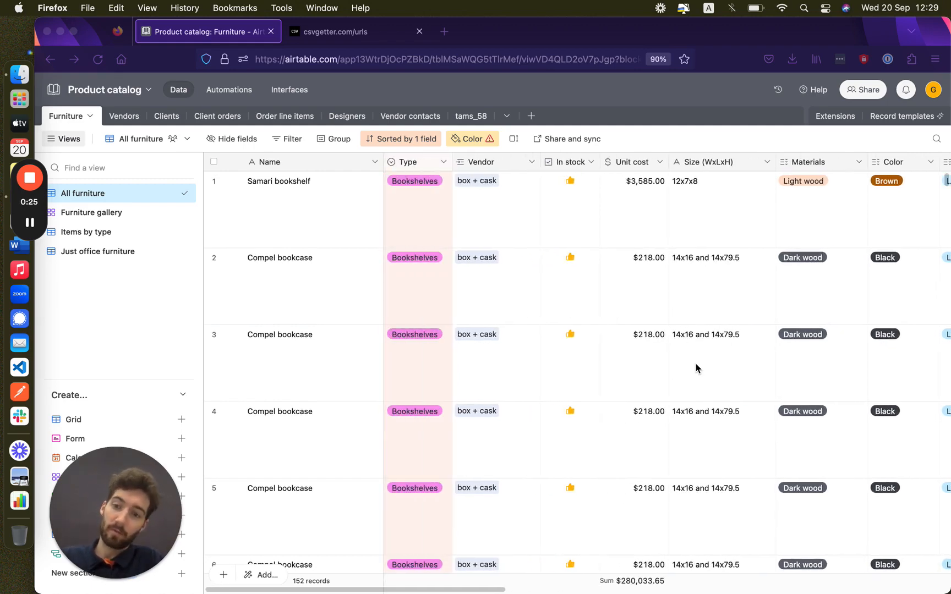
click(96, 255)
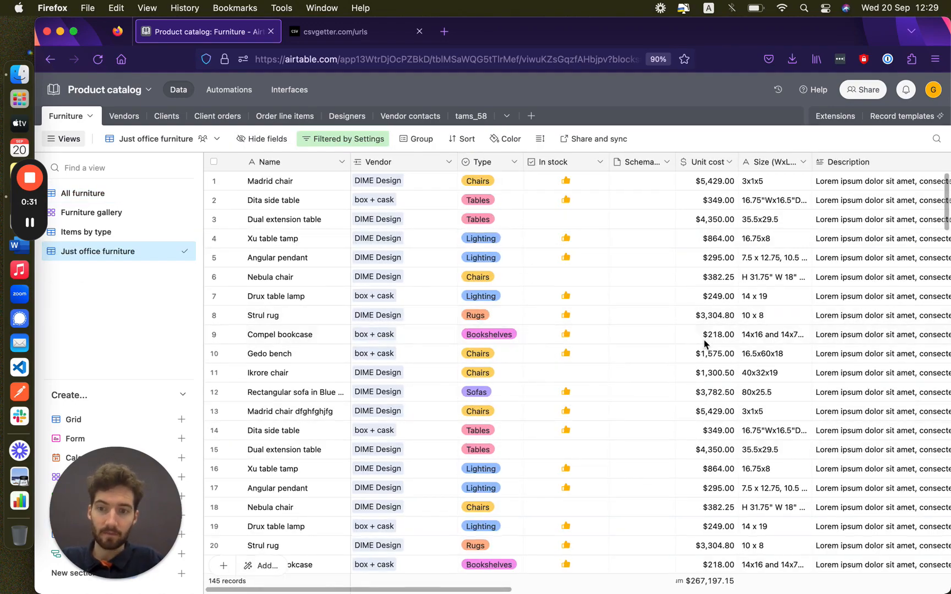
scroll(704, 344, down, 2)
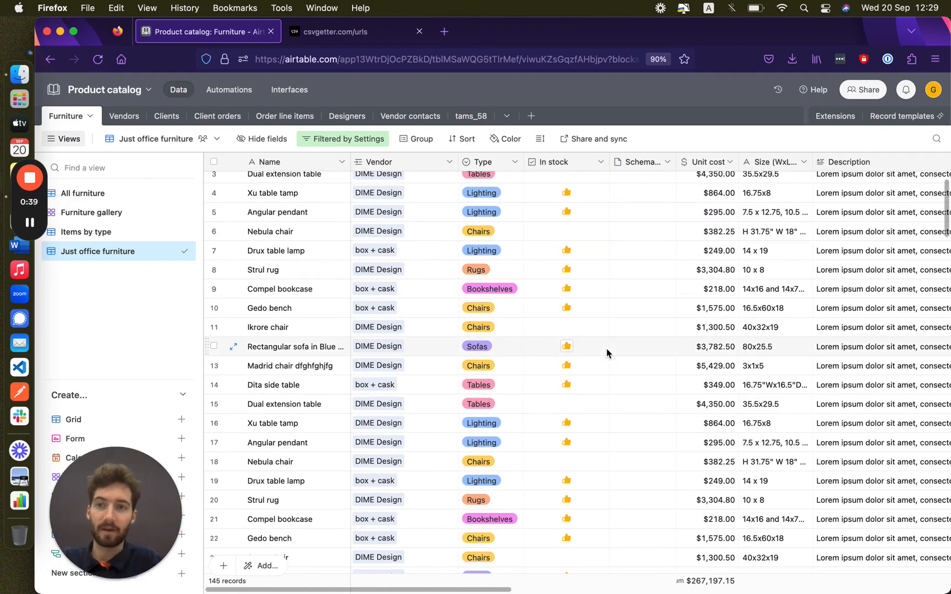
scroll(607, 353, down, 5)
scroll(608, 353, up, 6)
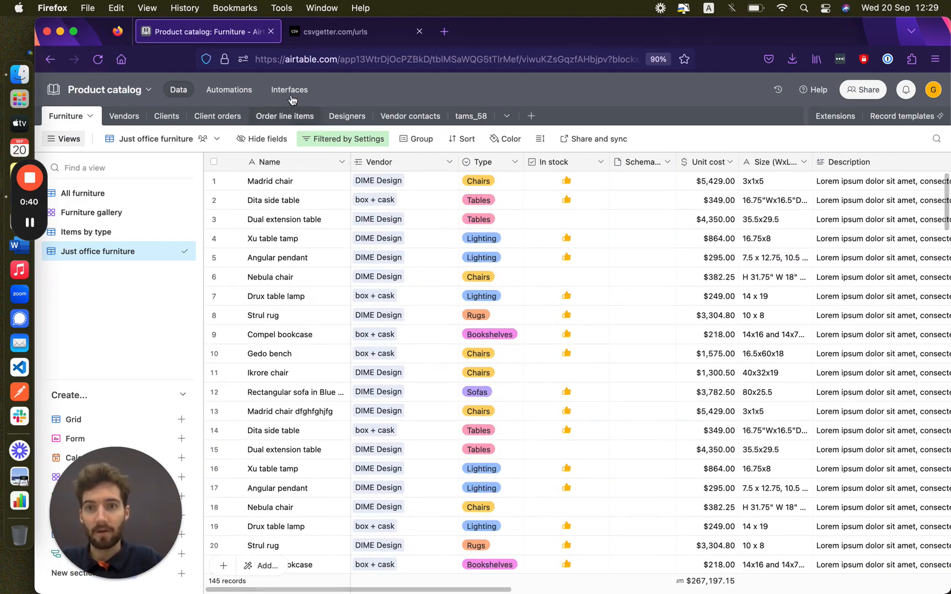
Step: Build a new interface called 'Data export' with a folder icon, using the Blank layout
click(291, 97)
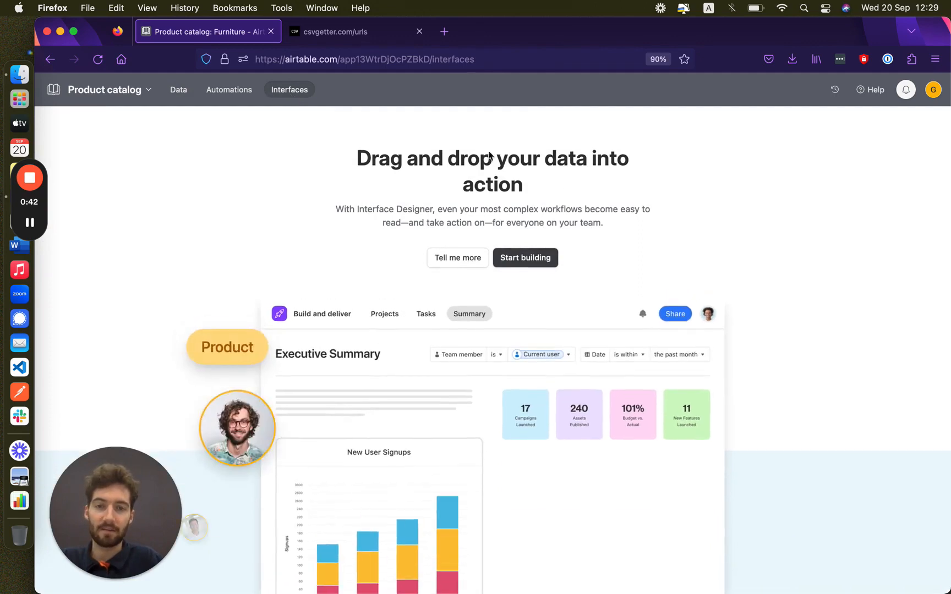
click(528, 256)
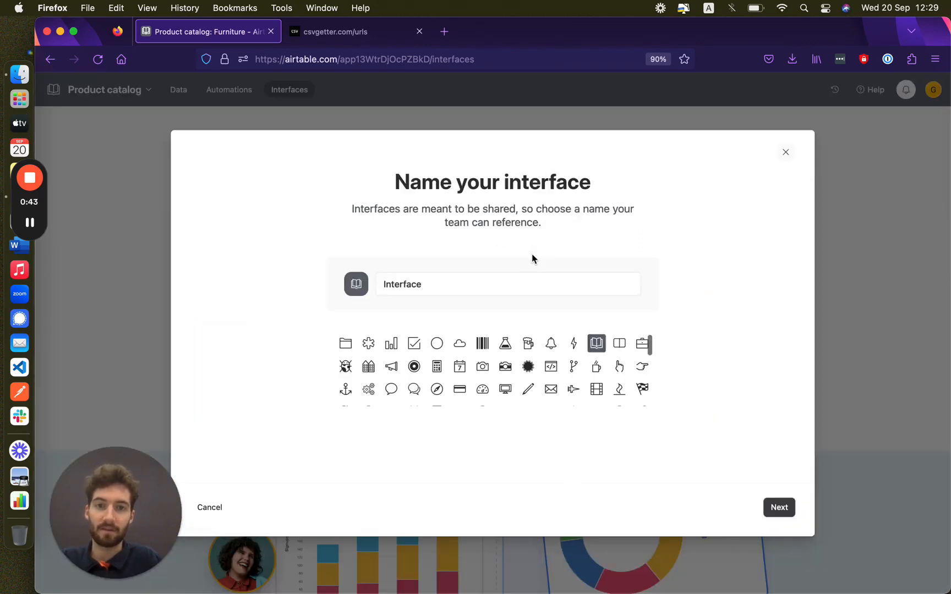
click(423, 288)
key(super+a)
text(D)
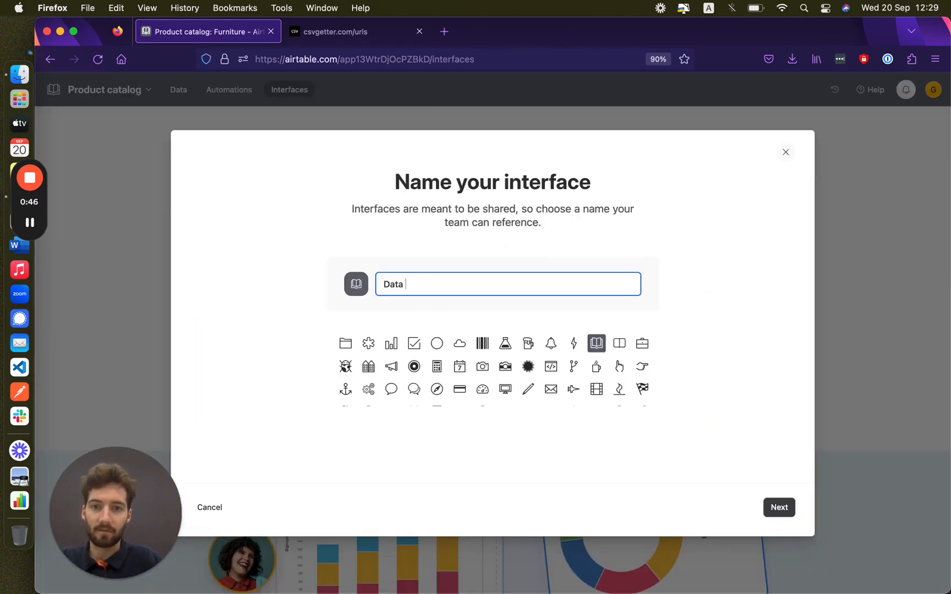
text(ata export)
click(346, 344)
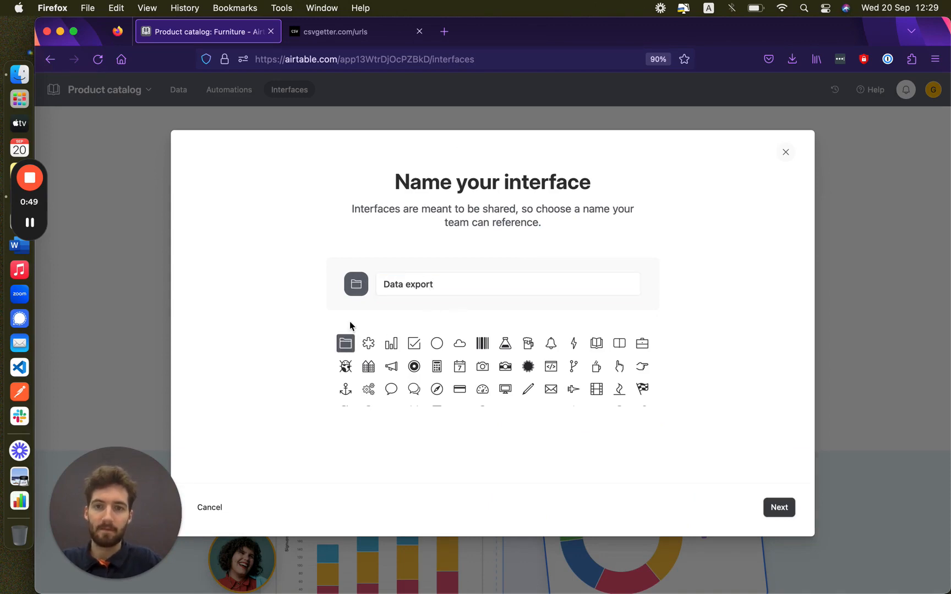
click(779, 507)
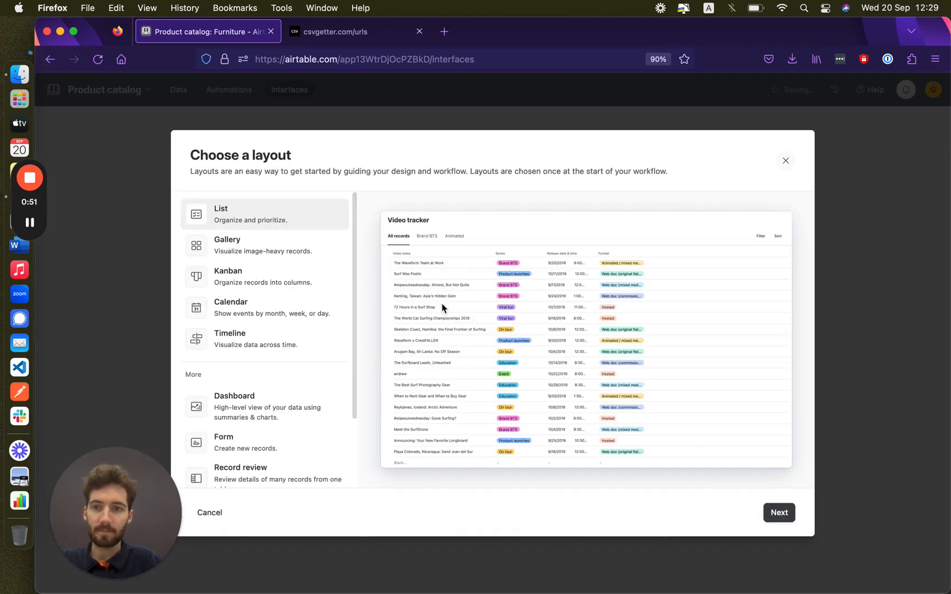
scroll(230, 319, down, 3)
click(215, 467)
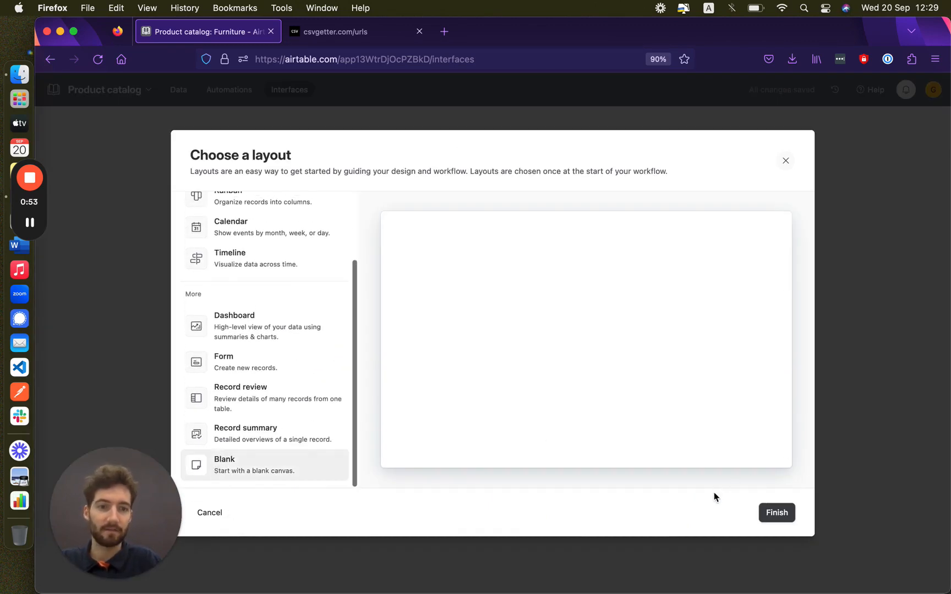
click(780, 515)
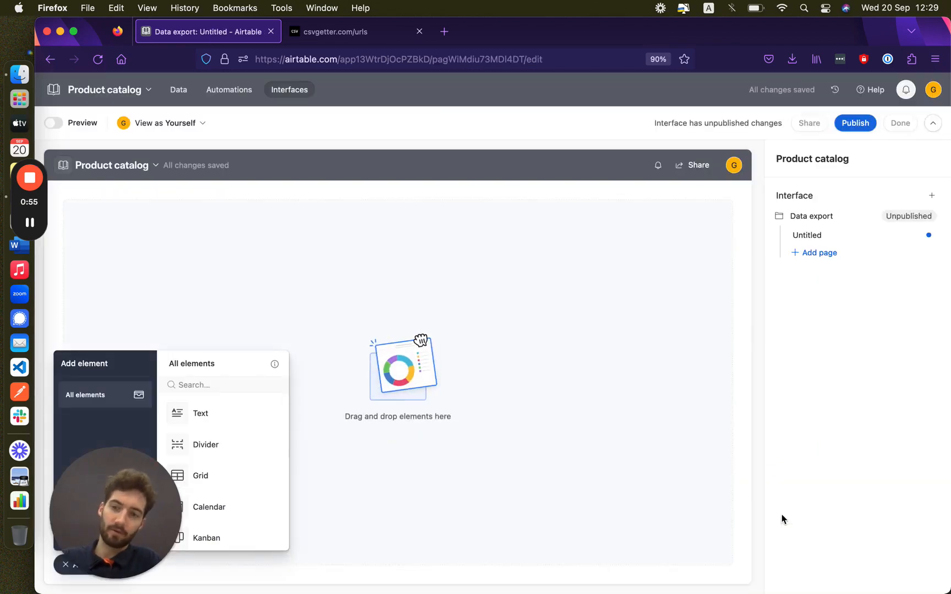
Step: Place a Go to website button in the page's top slot, then go to the csvgetter.com tab
scroll(240, 454, down, 5)
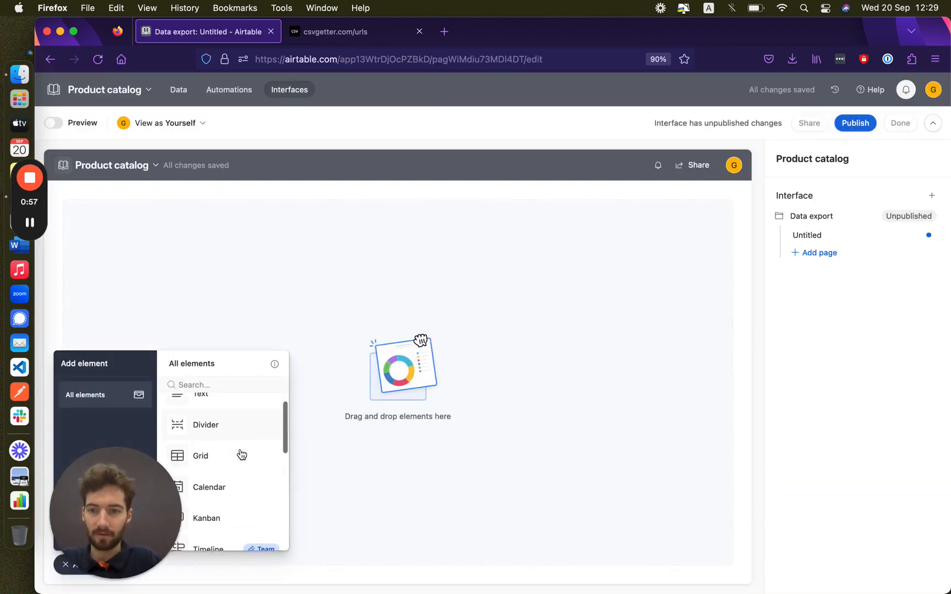
click(212, 531)
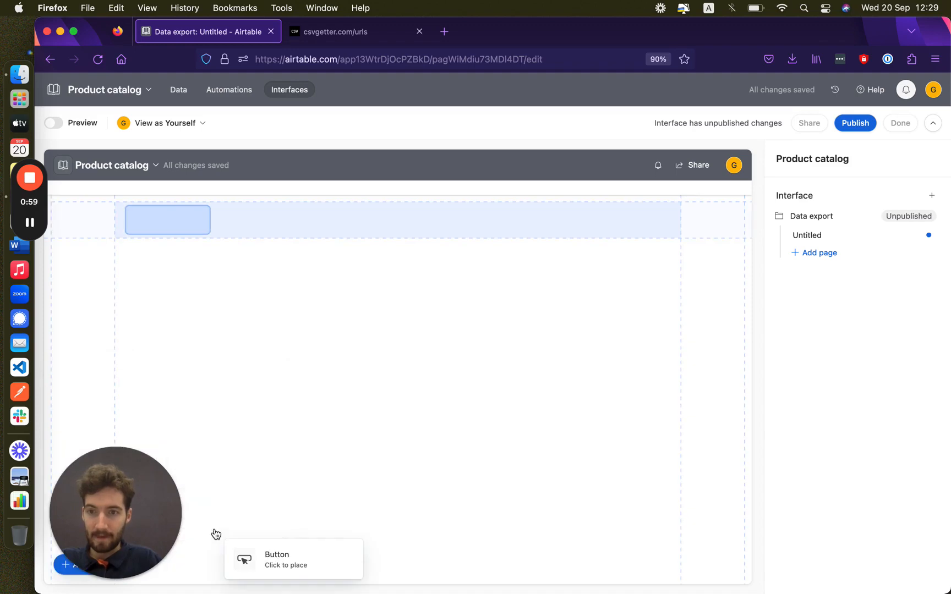
click(156, 217)
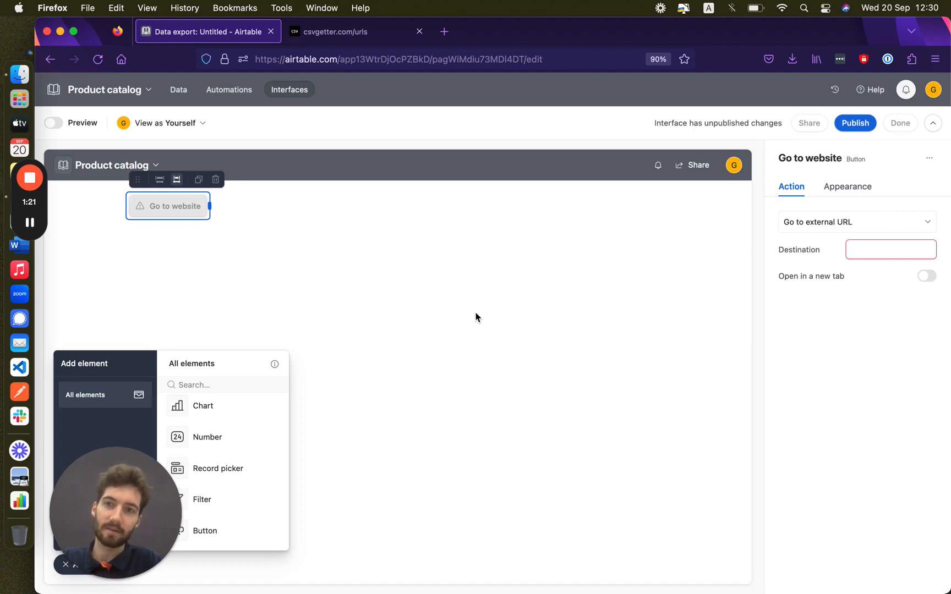
click(334, 33)
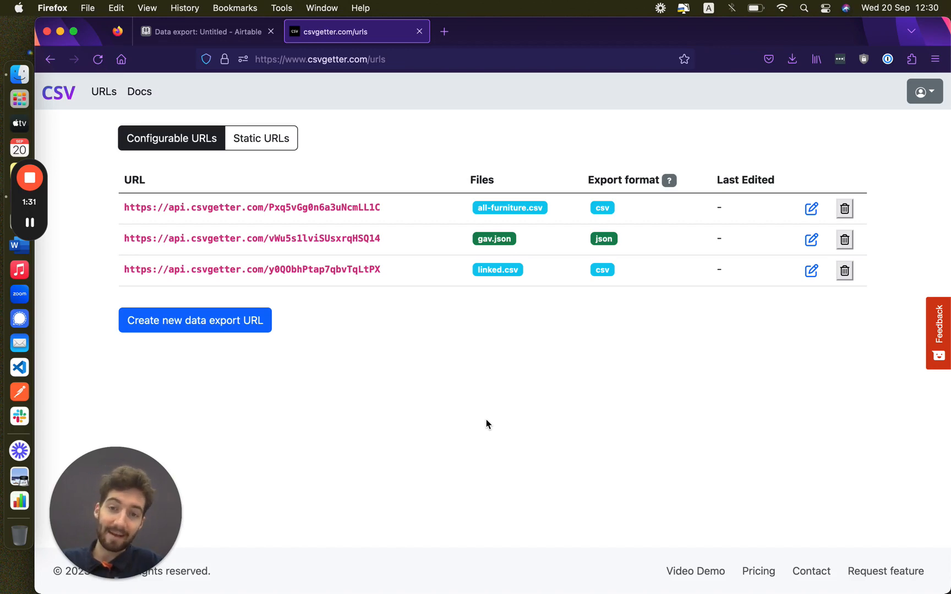
Step: Start a new data export from base Product catalog, table Furniture, view Just office furniture
click(180, 325)
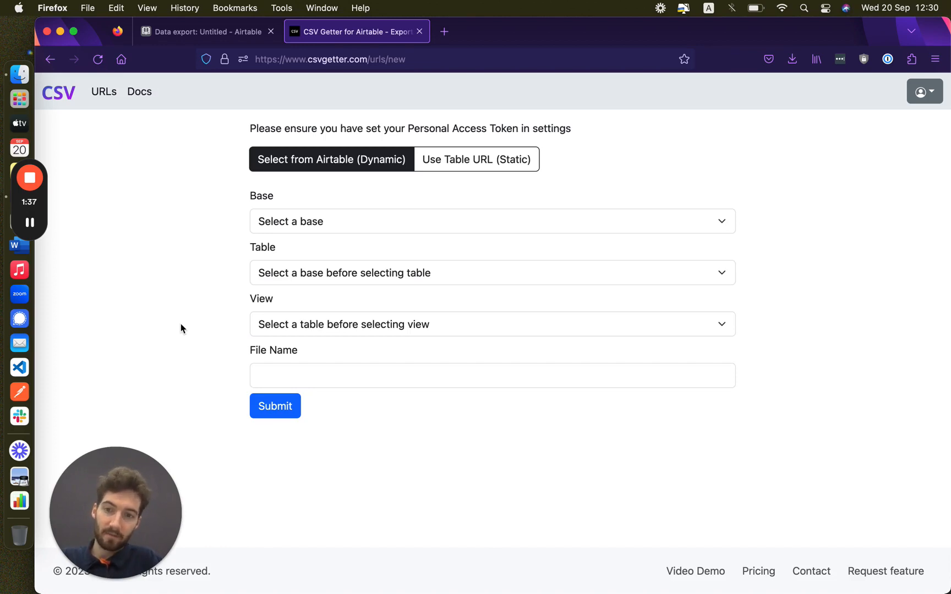
click(327, 220)
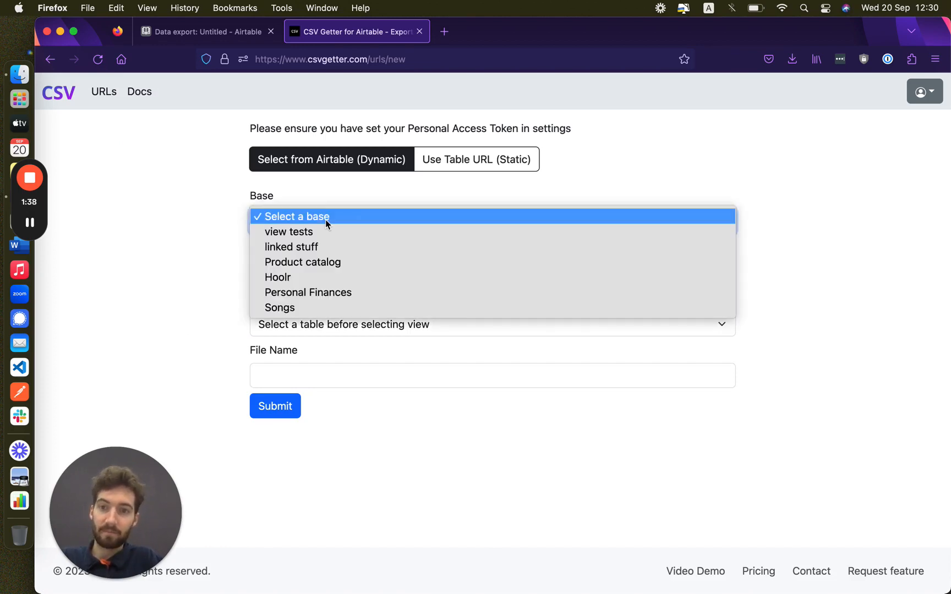
click(307, 263)
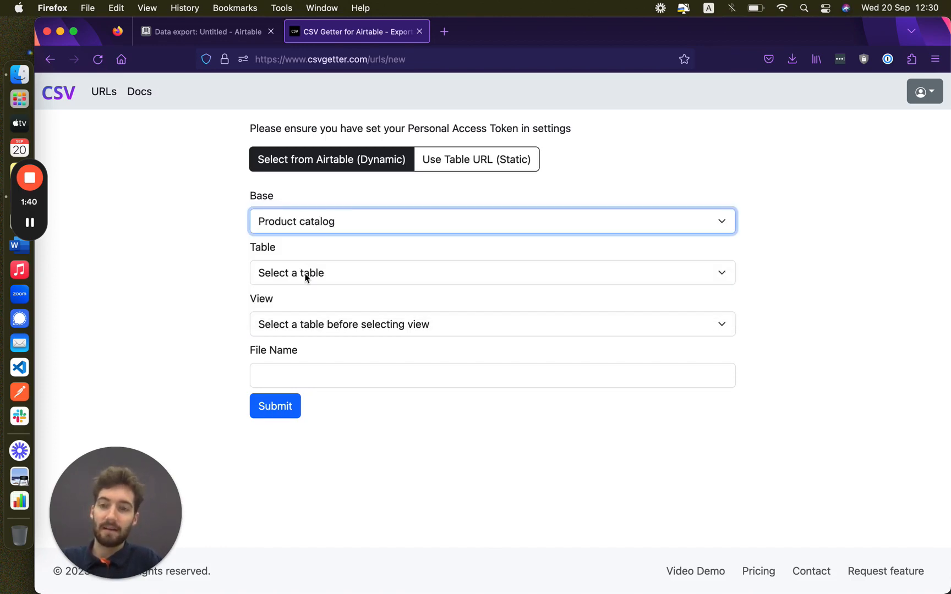
click(305, 274)
click(301, 284)
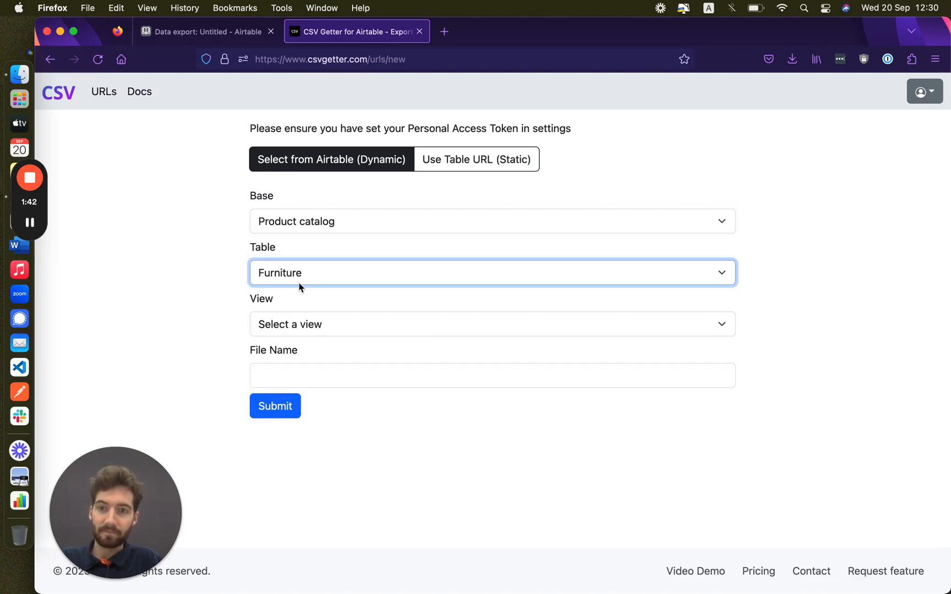
click(301, 324)
click(300, 380)
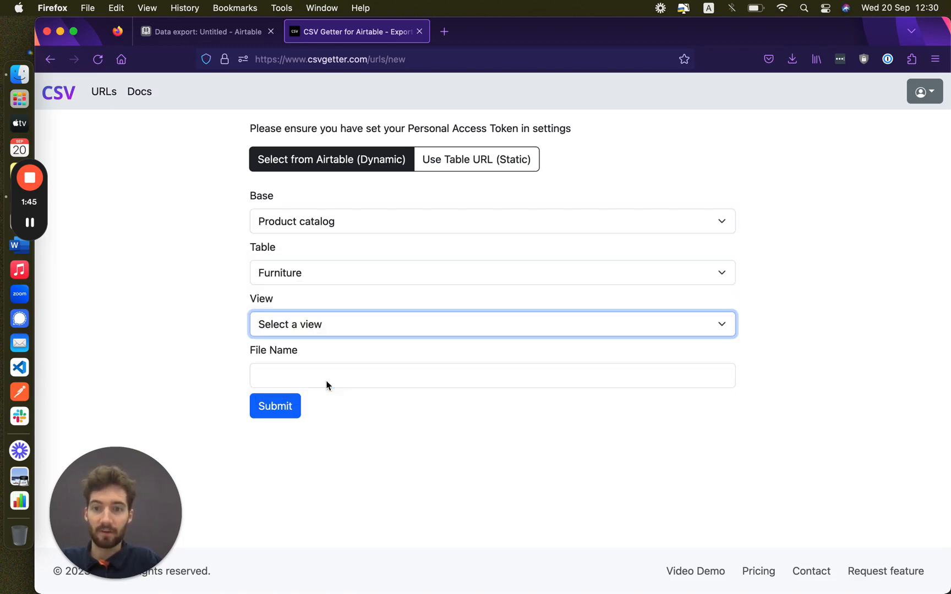
Step: Name the export file just_office_furniture and submit the settings
click(295, 379)
text(jus)
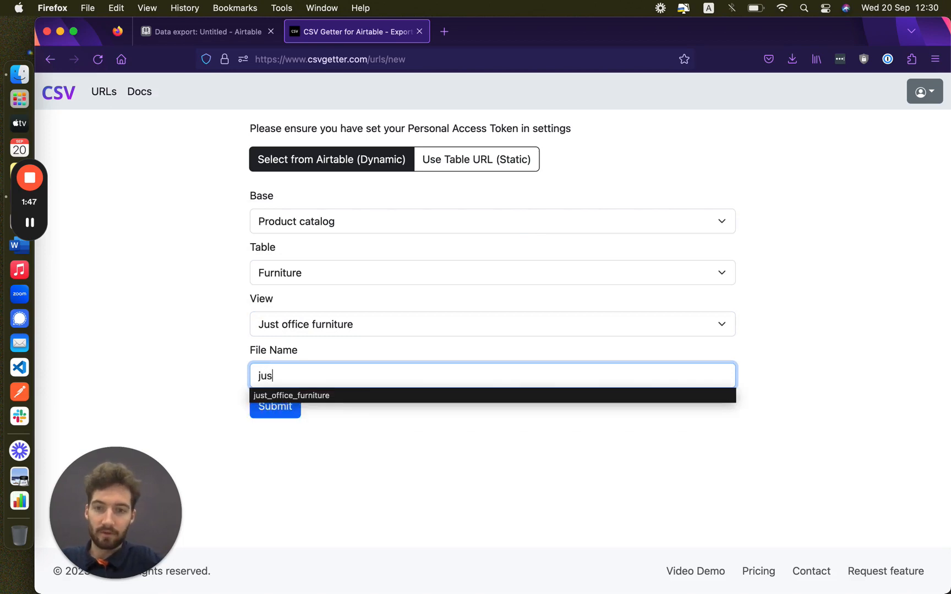
text(t)
click(327, 395)
click(274, 407)
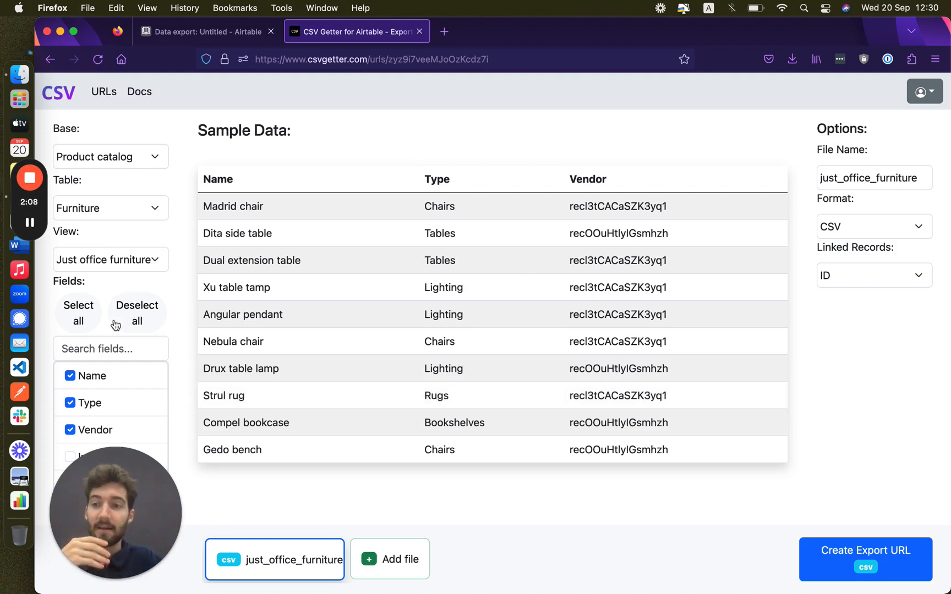
Step: Select all fields, then deselect all so the export has no fields checked
click(77, 315)
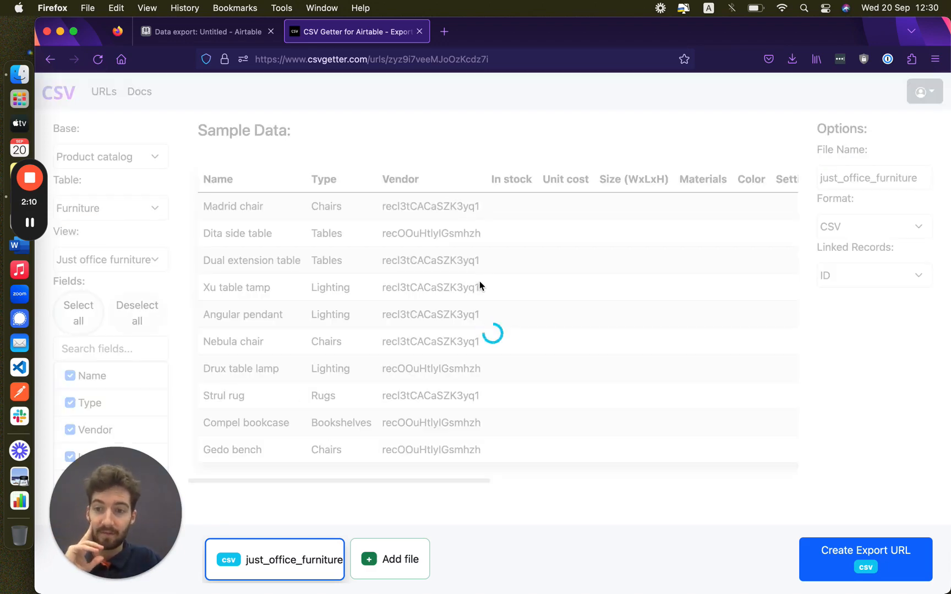
scroll(660, 300, right, 5)
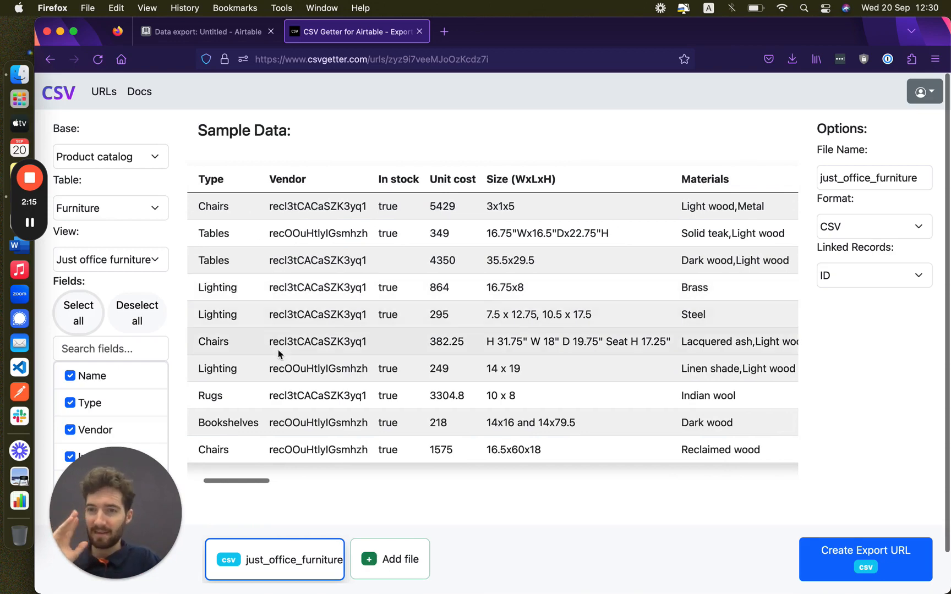
click(132, 313)
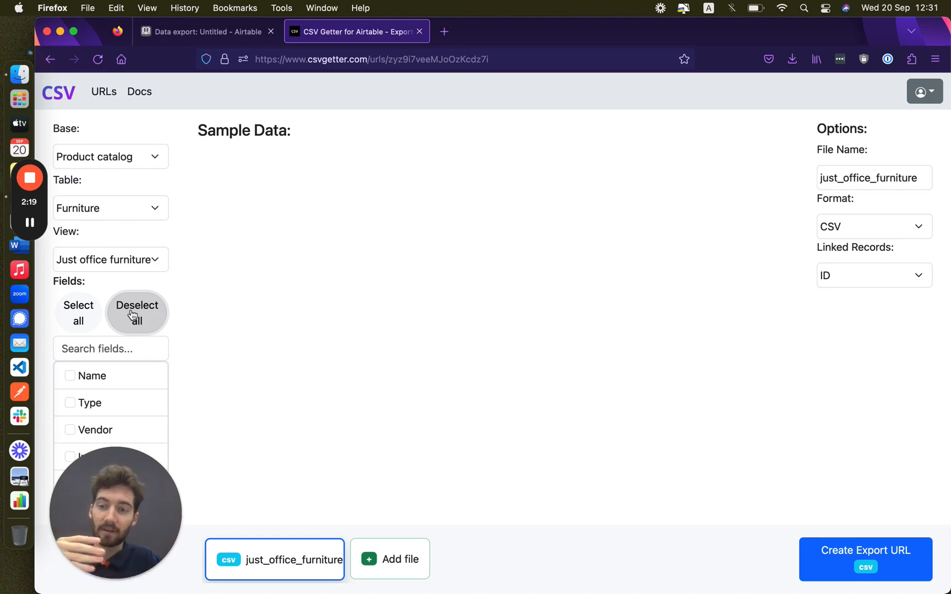
Step: Include the Name, Size (WxLxH), Materials and Color fields in the export
drag(109, 509, 413, 442)
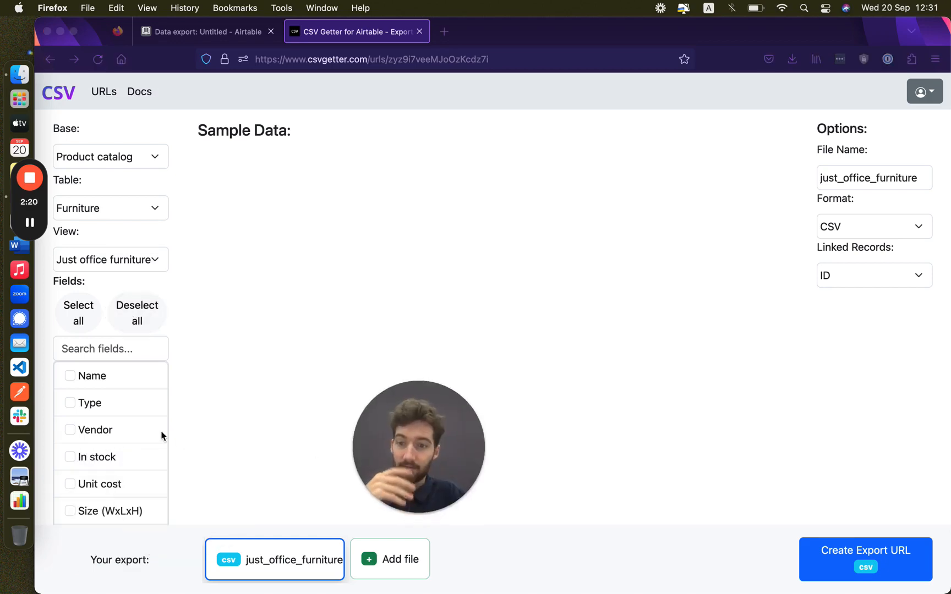
click(70, 376)
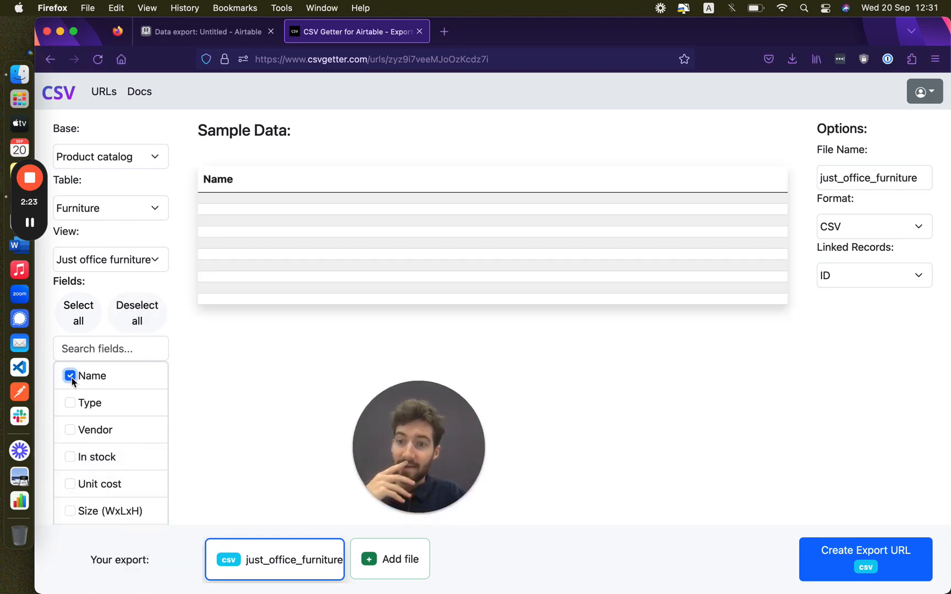
scroll(113, 419, down, 3)
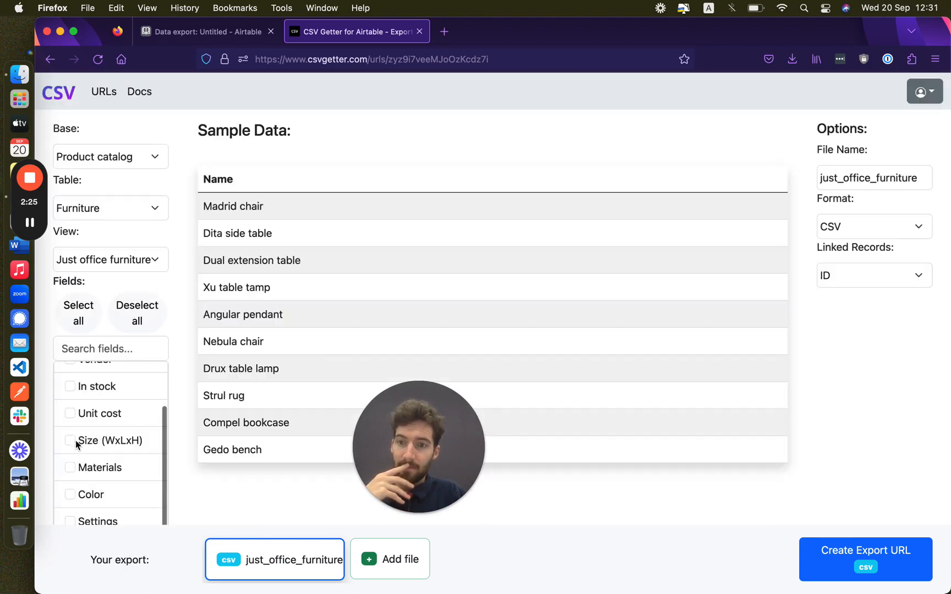
click(71, 441)
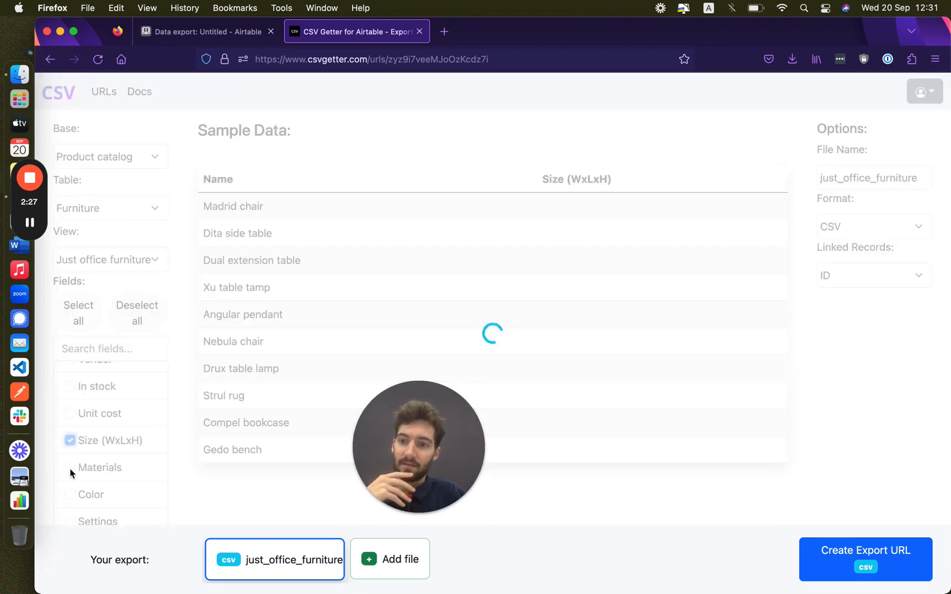
click(70, 469)
scroll(71, 465, down, 1)
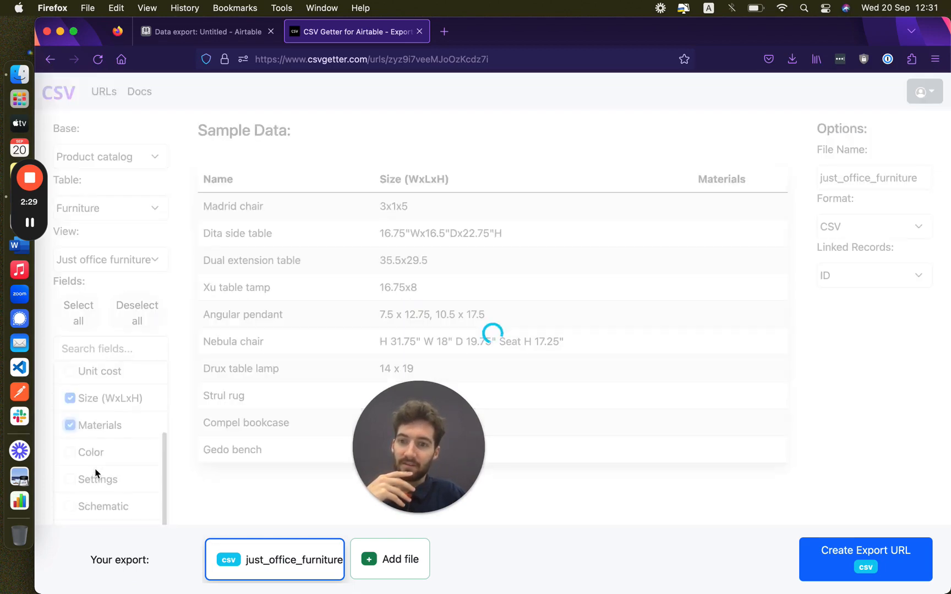
click(71, 452)
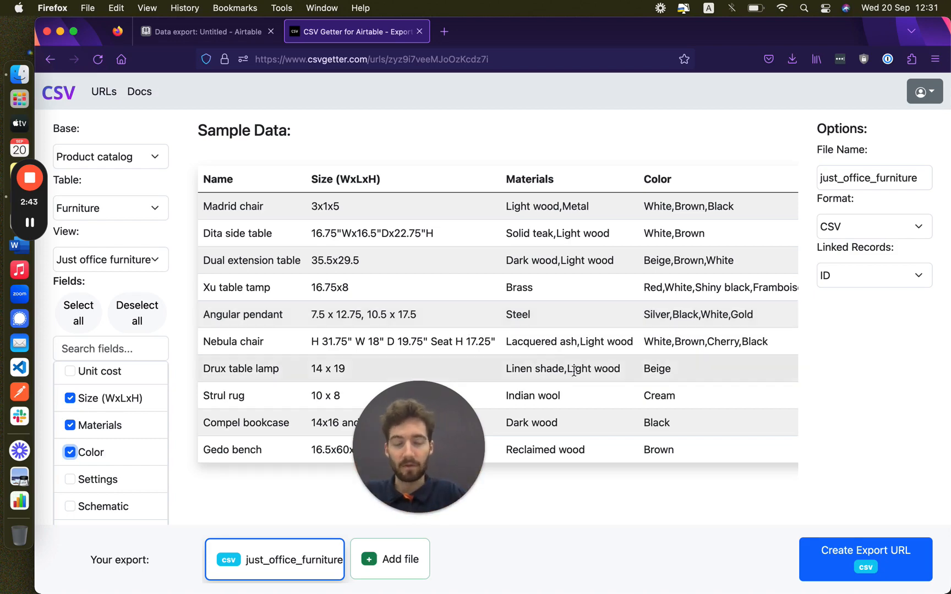
Step: Create the export URL, copy it, and paste it as the Airtable button's Destination
click(836, 567)
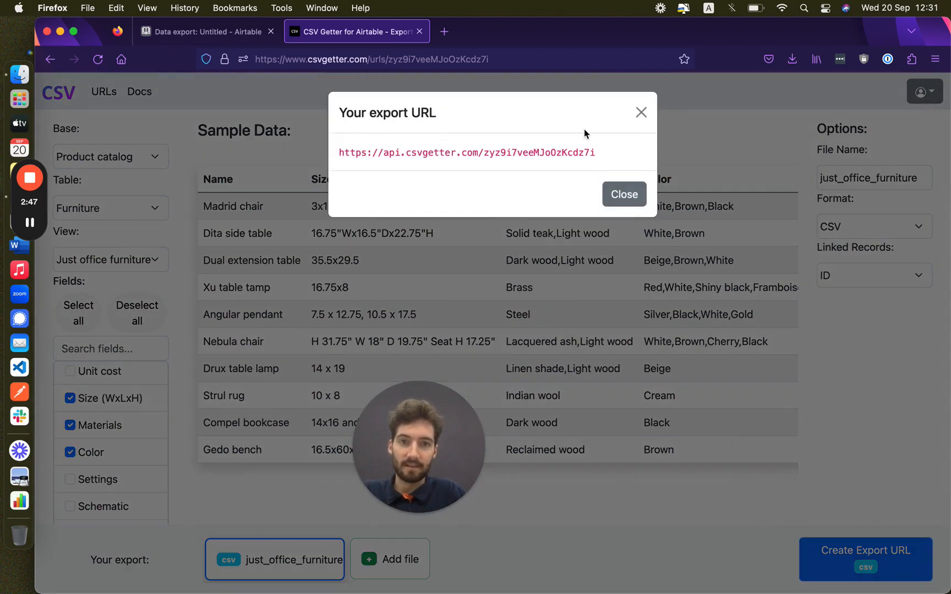
drag(594, 154, 344, 157)
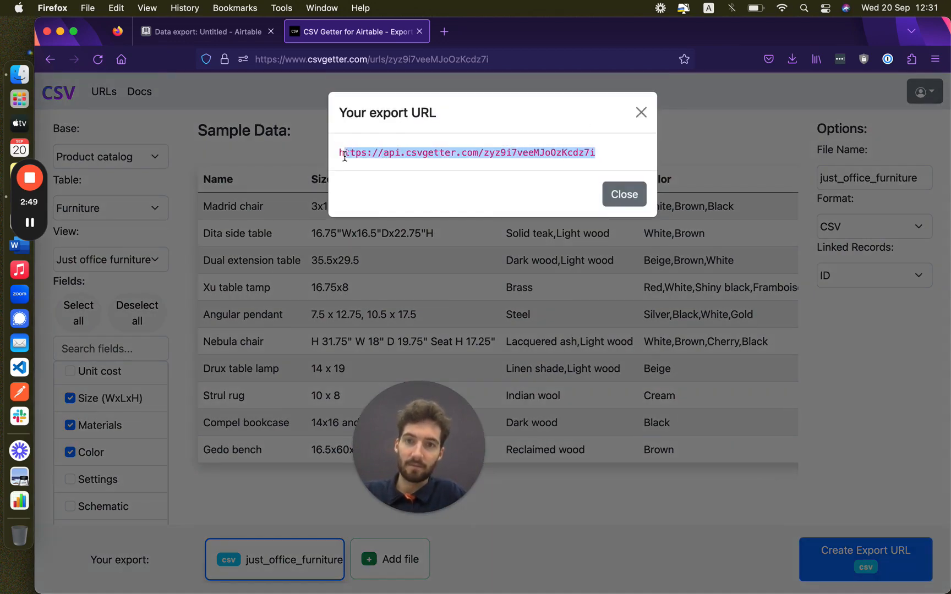
click(162, 33)
click(878, 252)
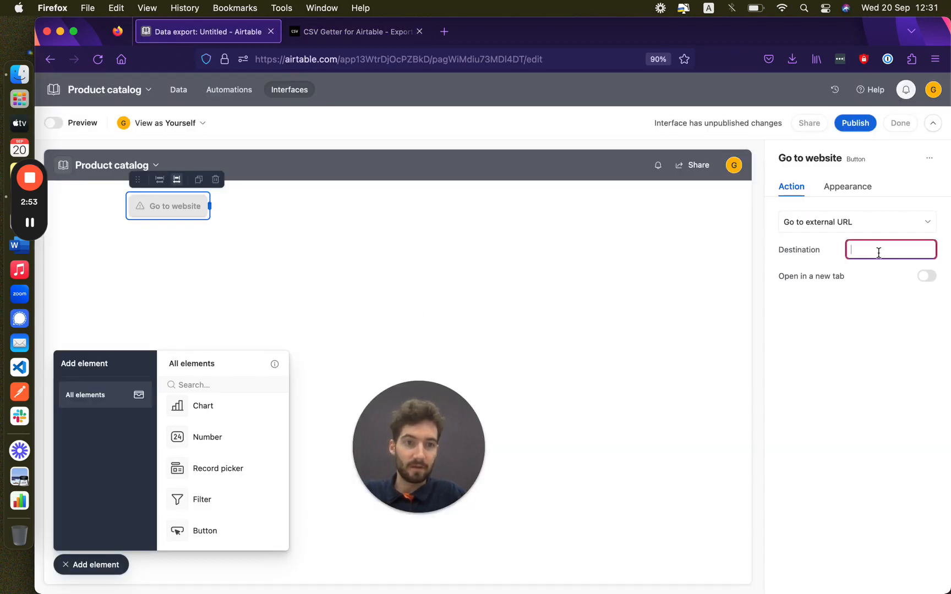
key(super+v)
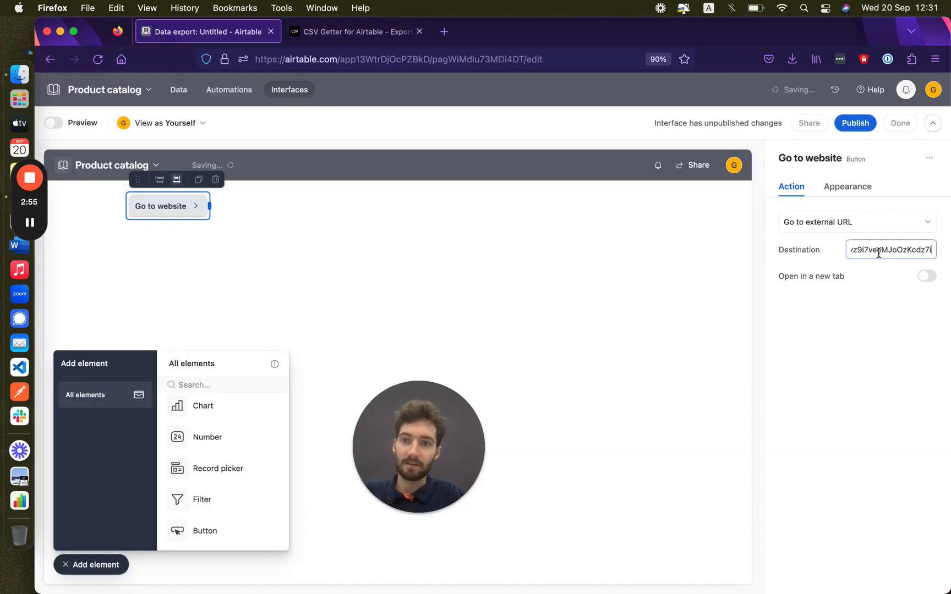
click(854, 187)
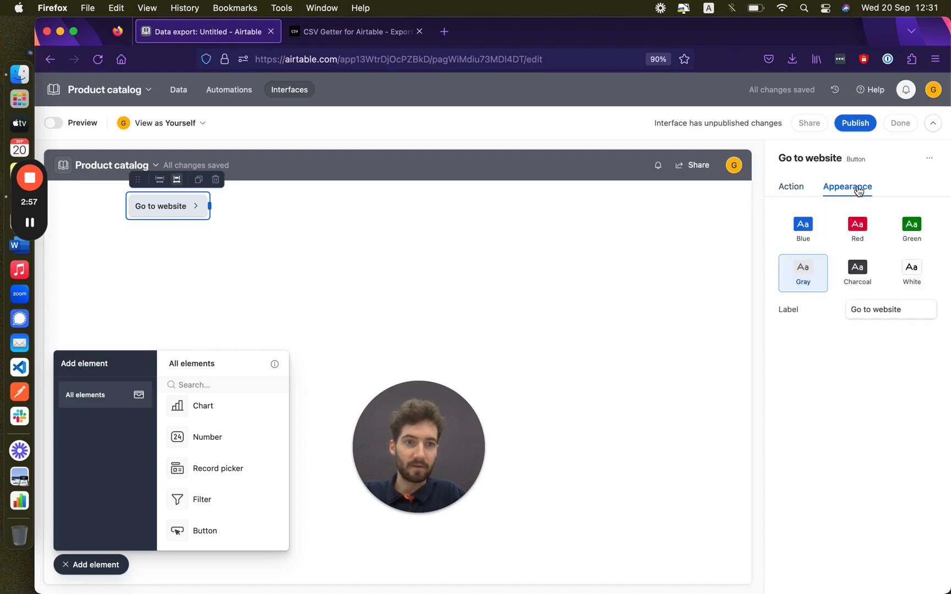
Step: Make the button green and change its label to 'Download data as csv'
click(909, 224)
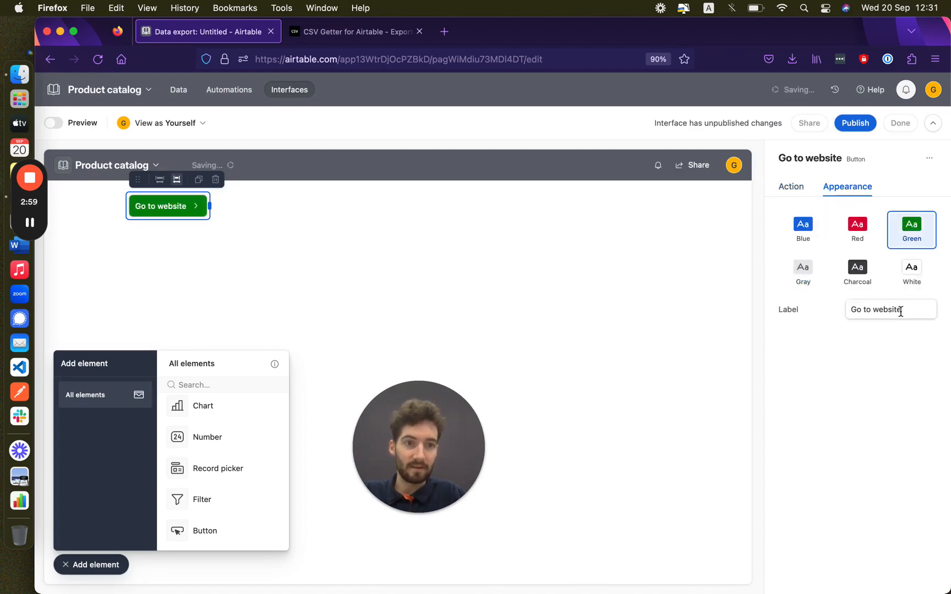
click(902, 310)
drag(904, 310, 829, 309)
text(Dow)
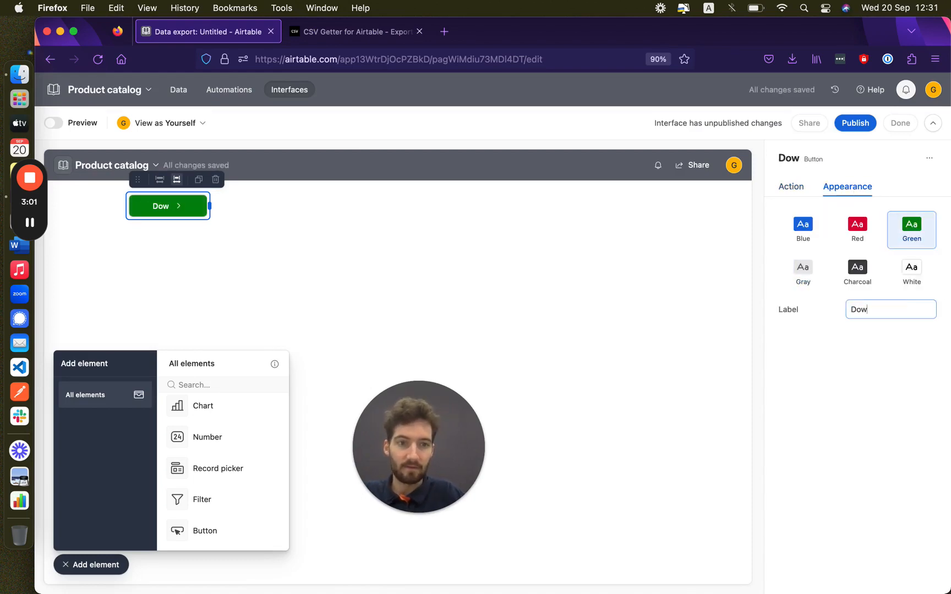
text(nload f)
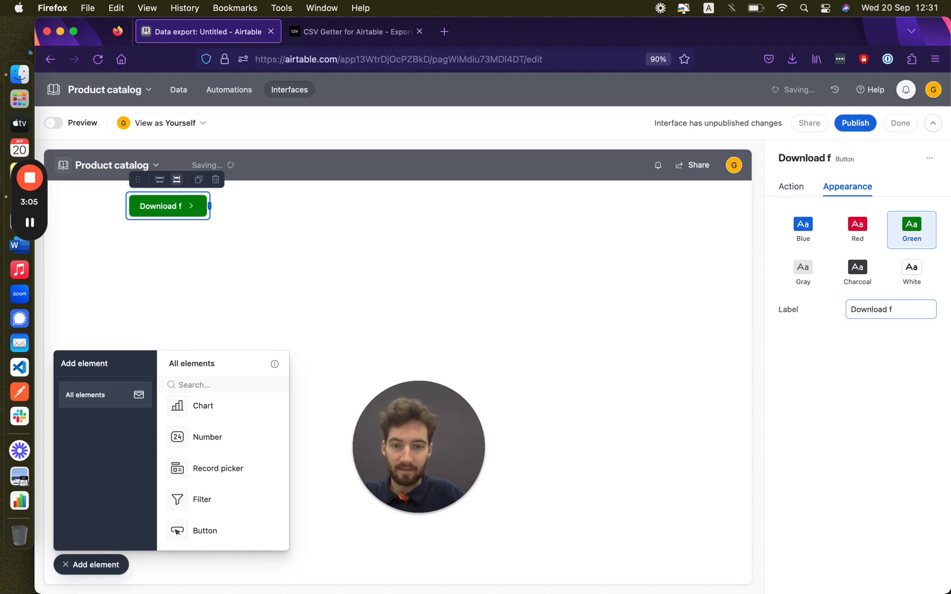
key(BackSpace)
text(d)
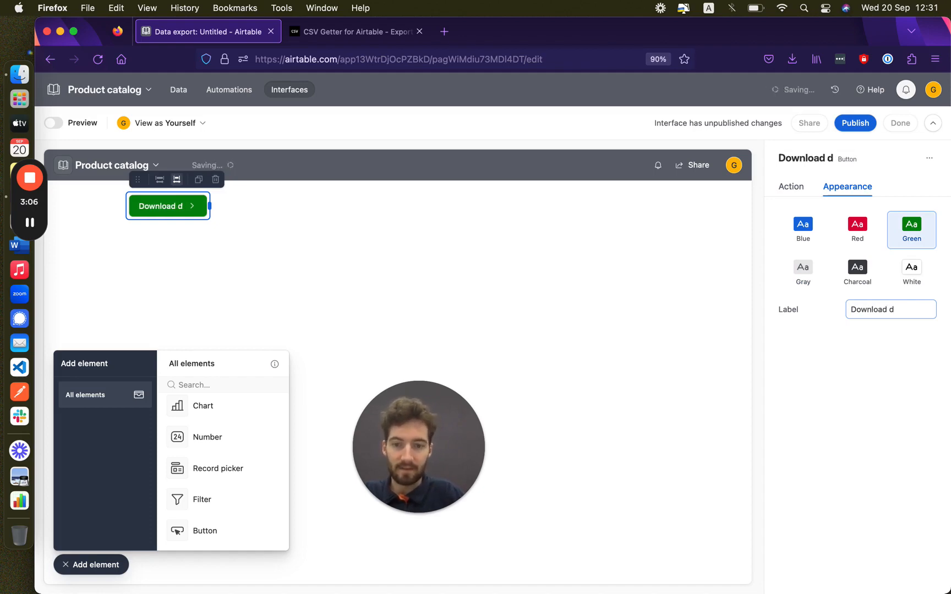
text(ata as csv)
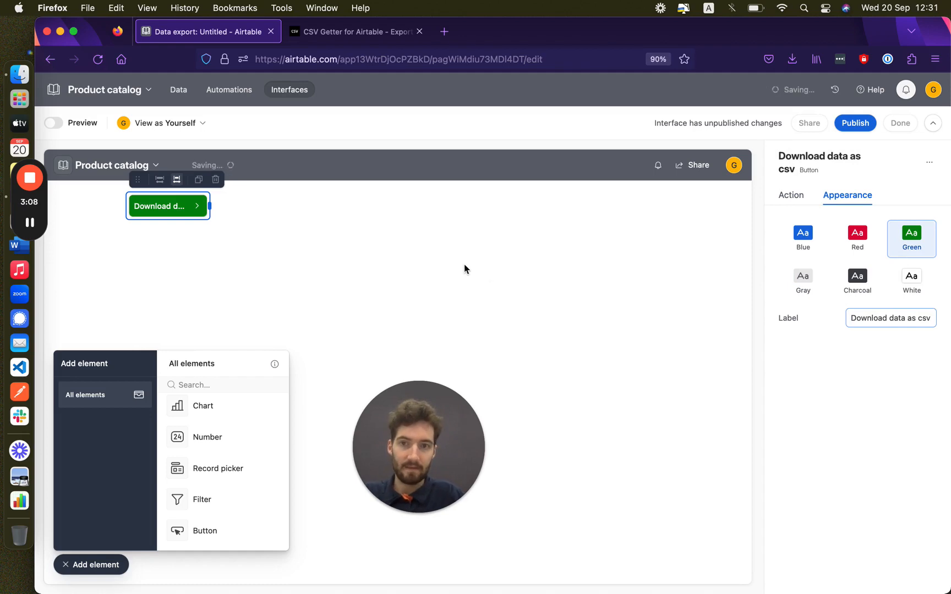
click(465, 269)
Step: Widen the Download data as csv button so its full label is visible
click(205, 211)
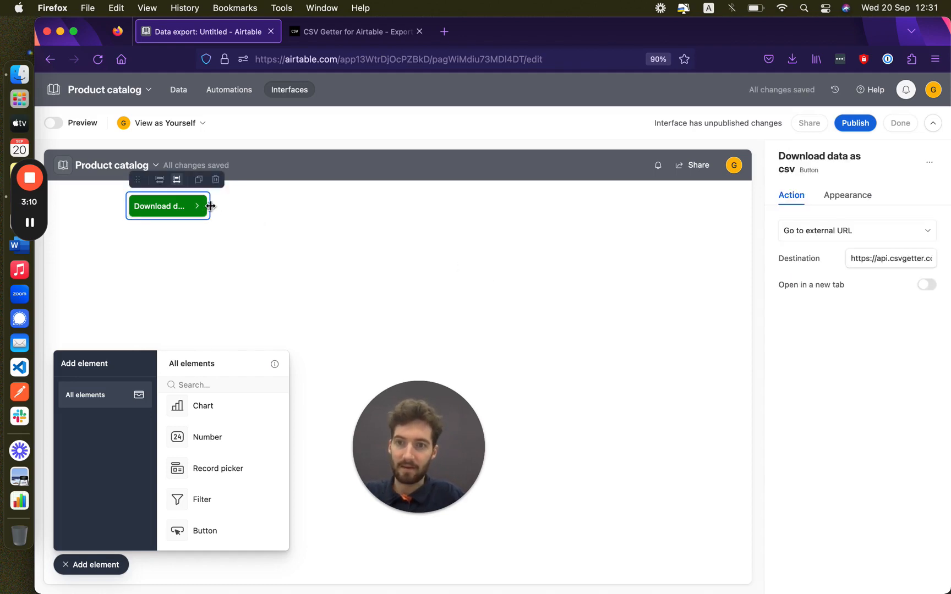
drag(291, 209, 308, 224)
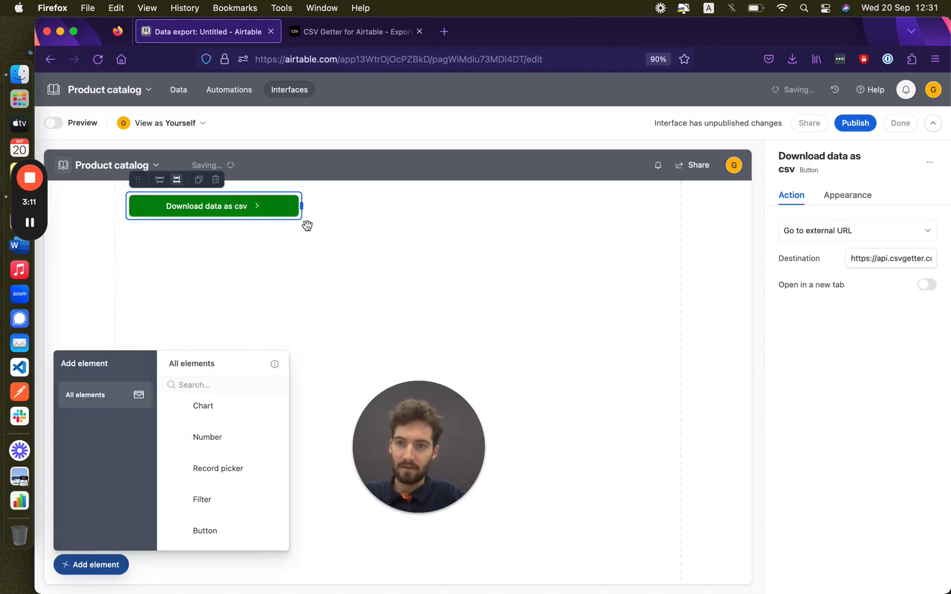
click(316, 285)
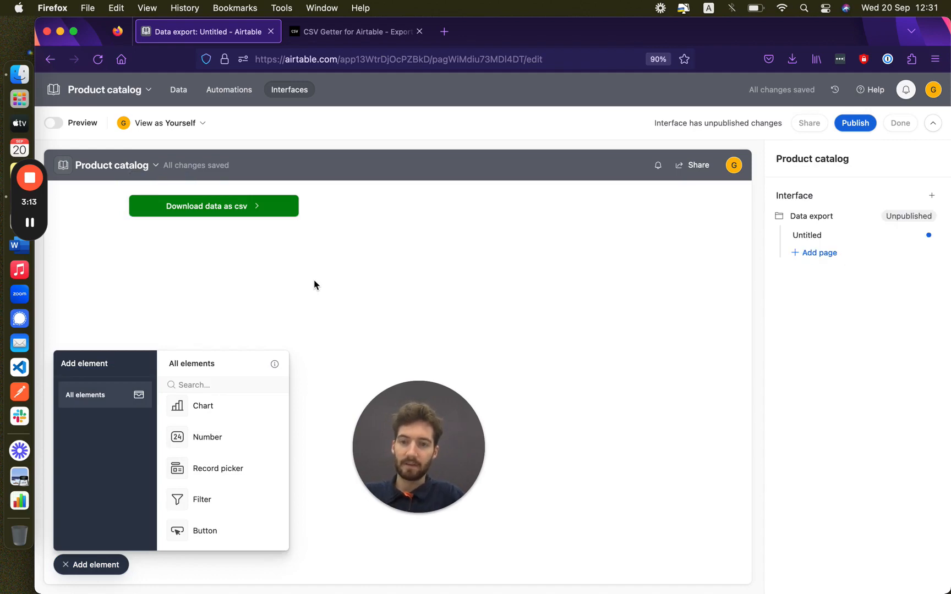
Step: In preview mode, use the Download data as csv button and open the downloaded CSV file
click(53, 122)
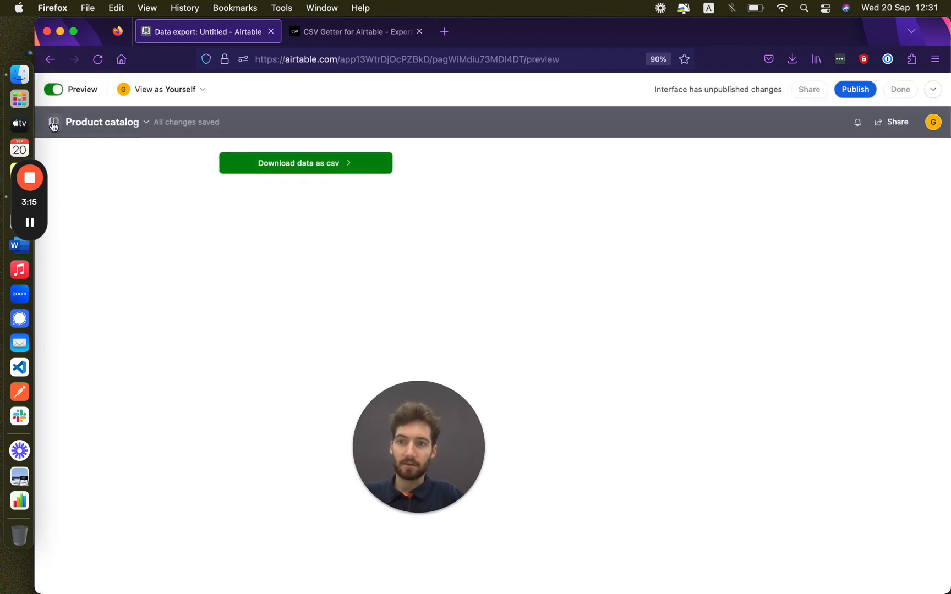
click(272, 170)
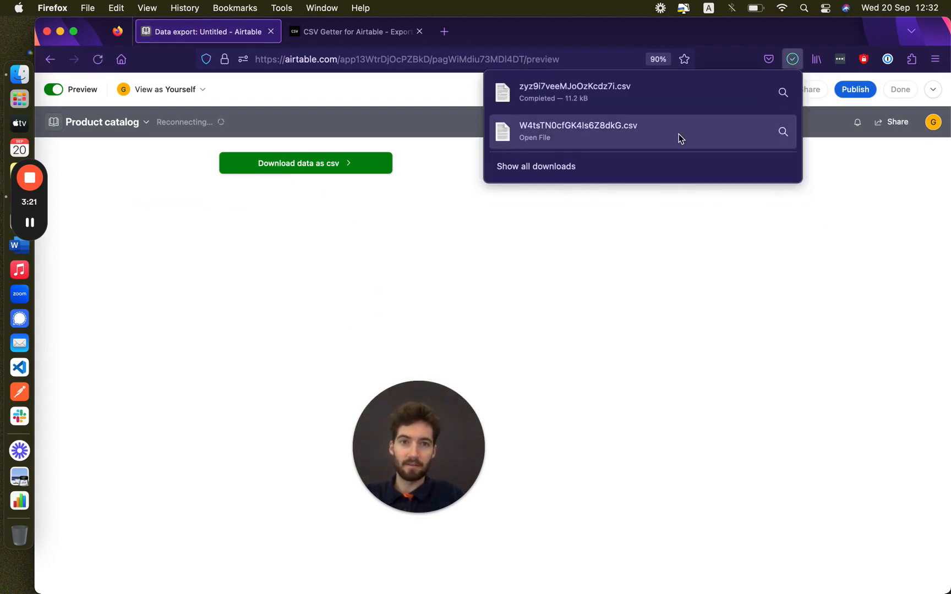
click(679, 133)
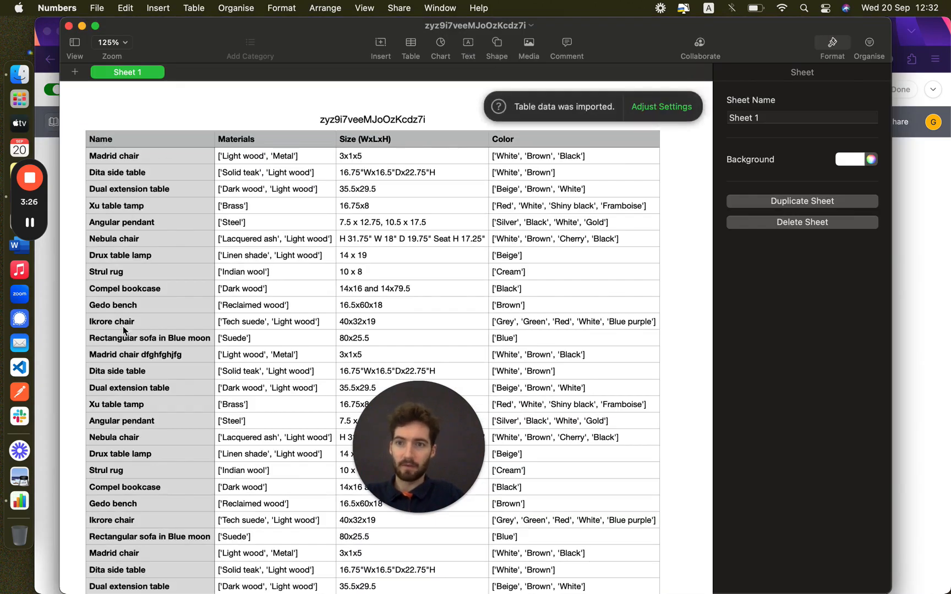
Step: Scroll through the Name, Materials, Size and Color rows in Numbers, then return to Firefox
scroll(630, 236, down, 20)
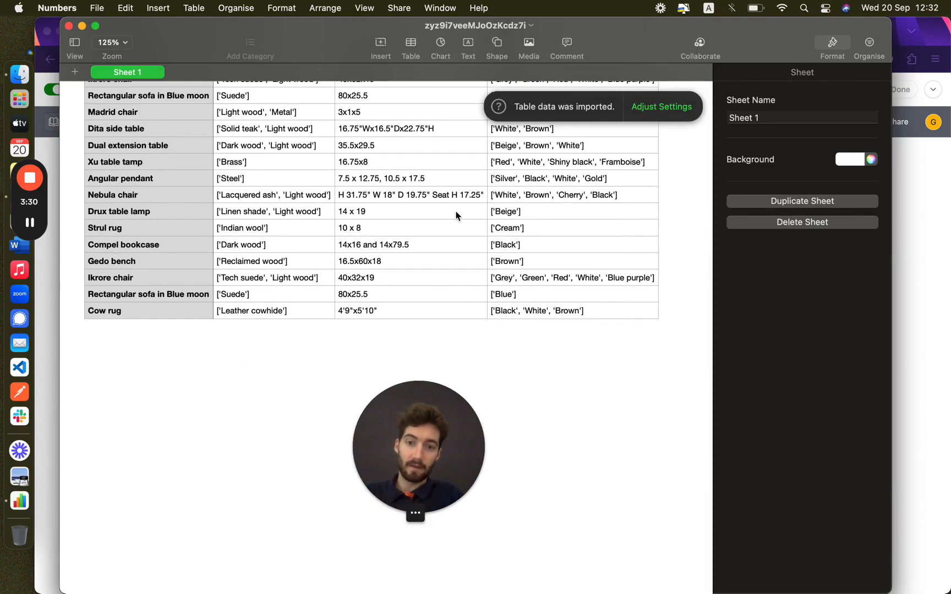
scroll(456, 216, up, 10)
scroll(456, 216, up, 5)
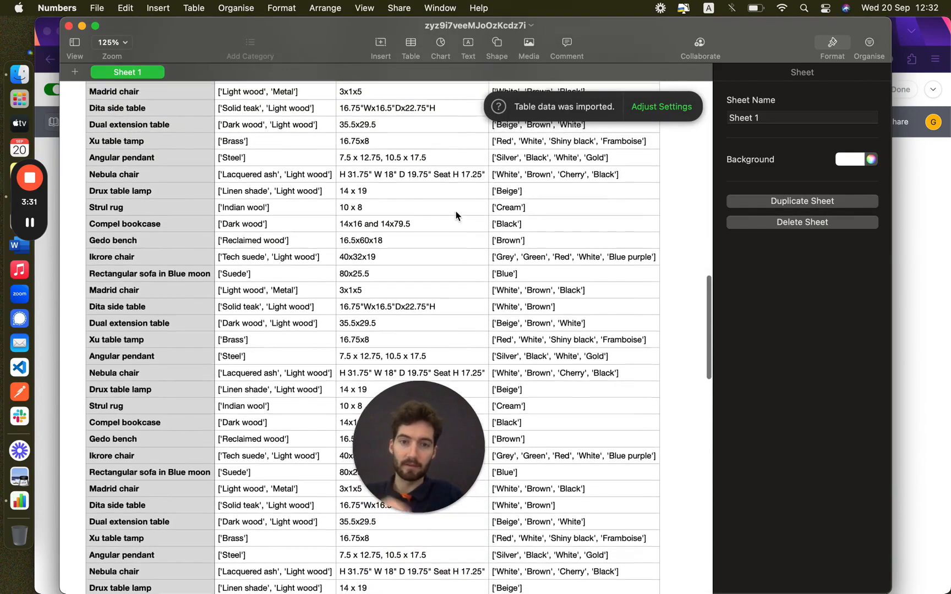
click(909, 390)
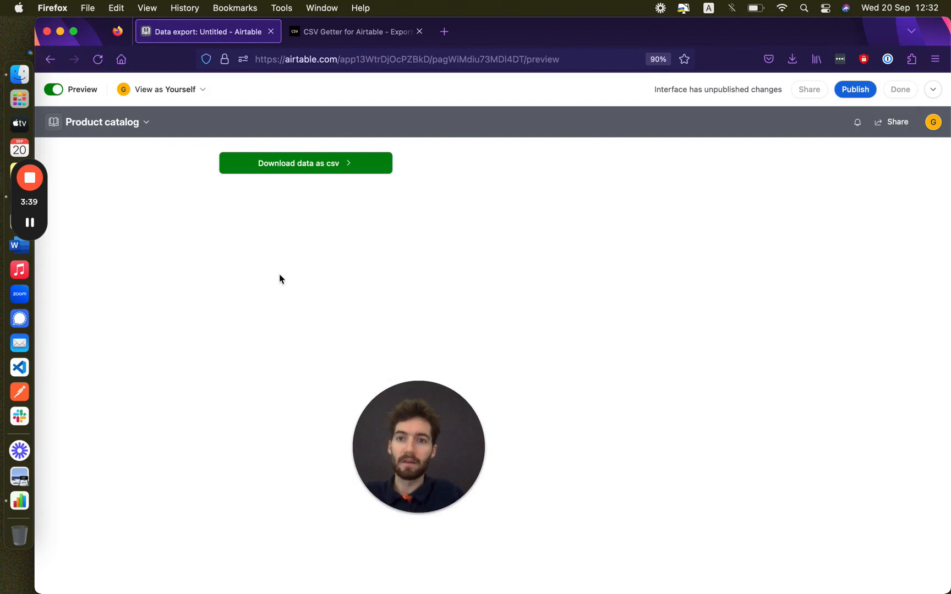
Step: Leave preview and add a second button below the green one, widened to the same width
click(56, 91)
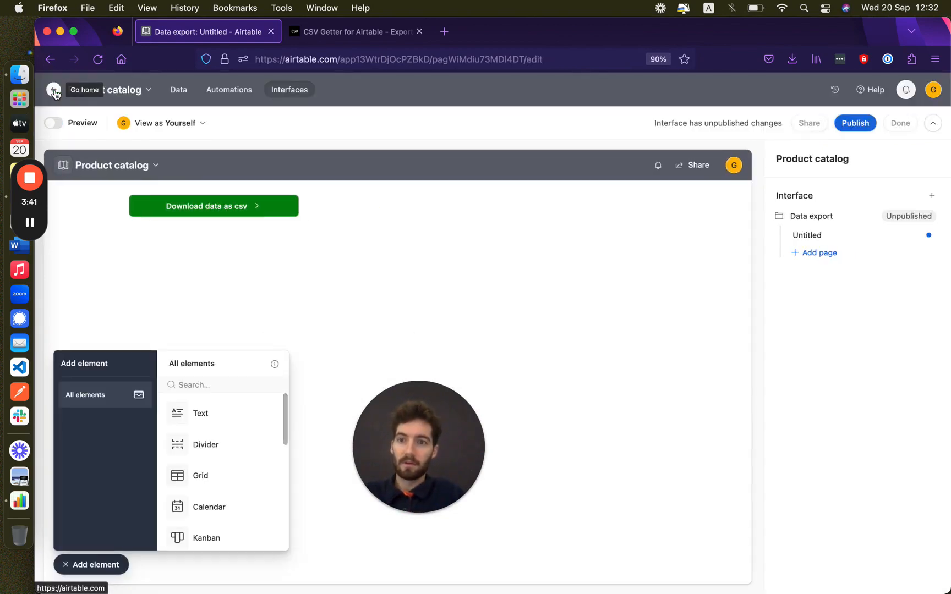
scroll(237, 514, down, 5)
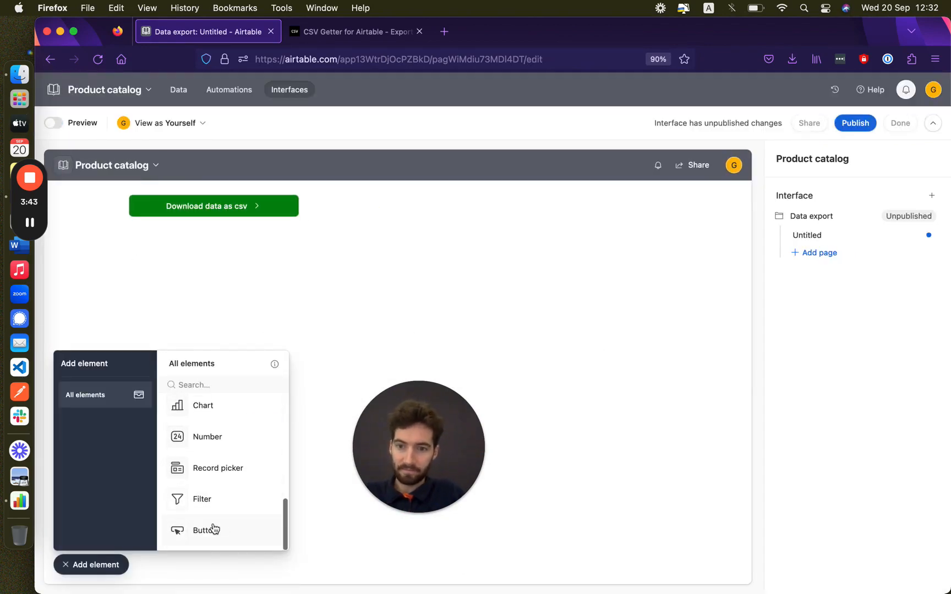
click(205, 531)
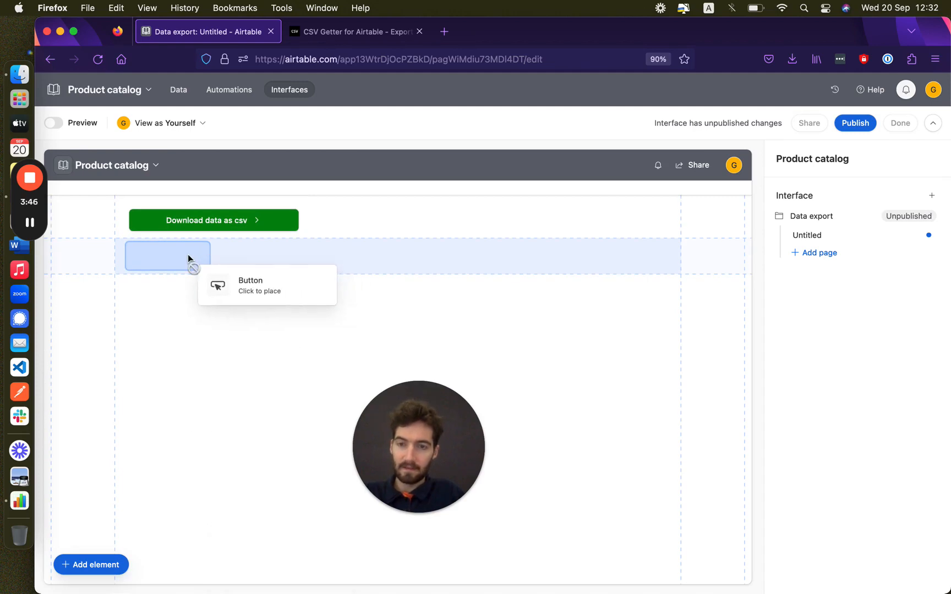
click(189, 254)
drag(210, 242, 301, 242)
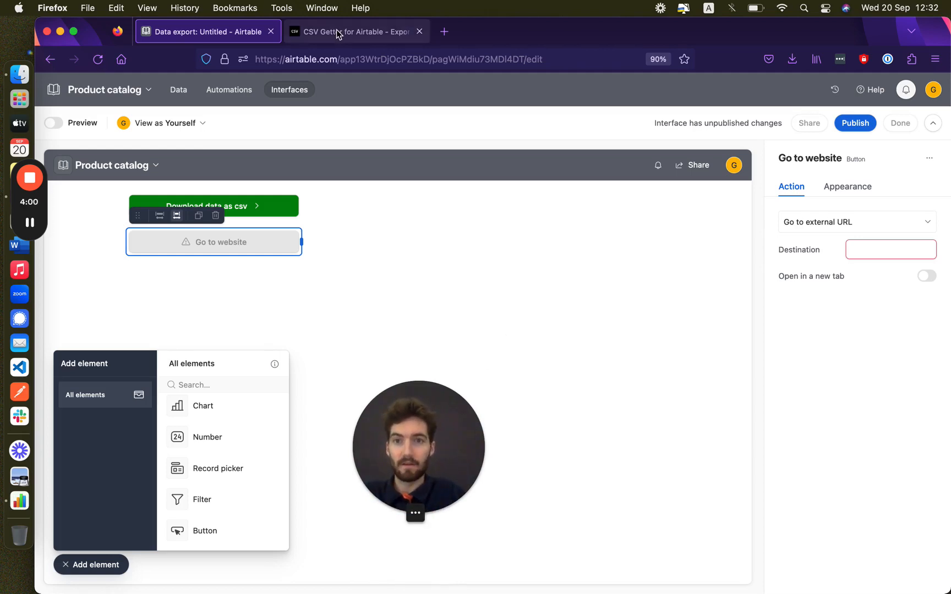
Step: In a new tab, load the CSV Getter export URL with ?type=dynamic_table appended
click(444, 31)
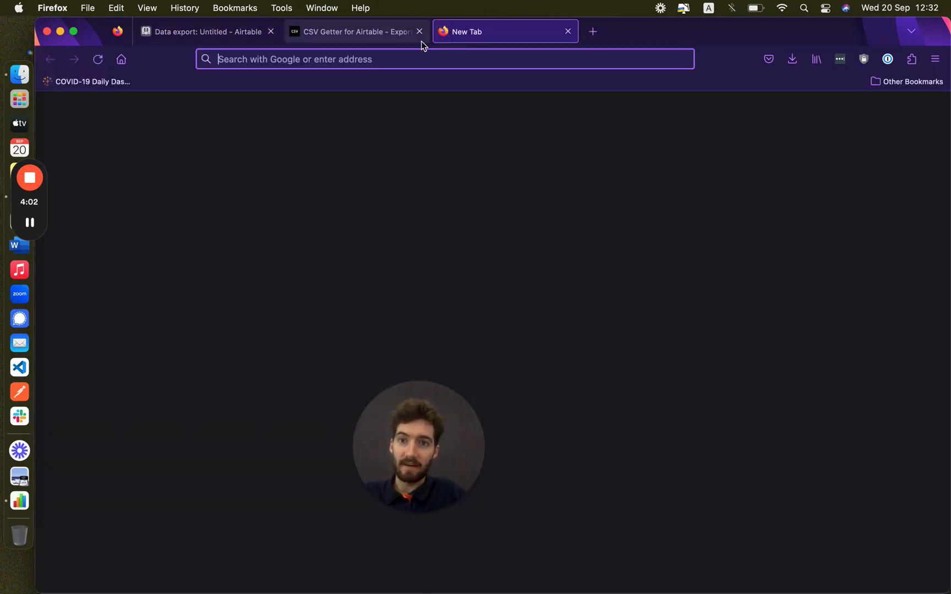
click(341, 59)
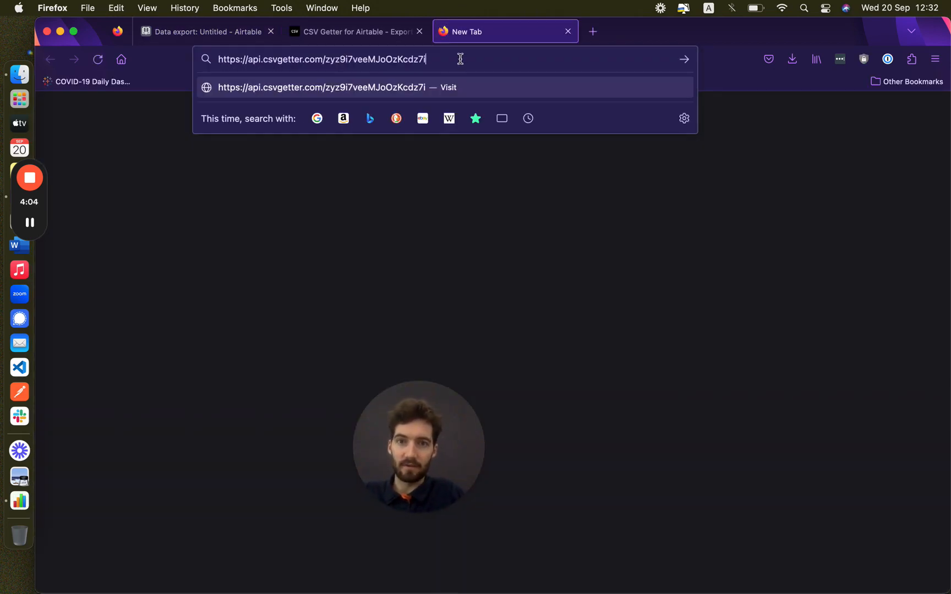
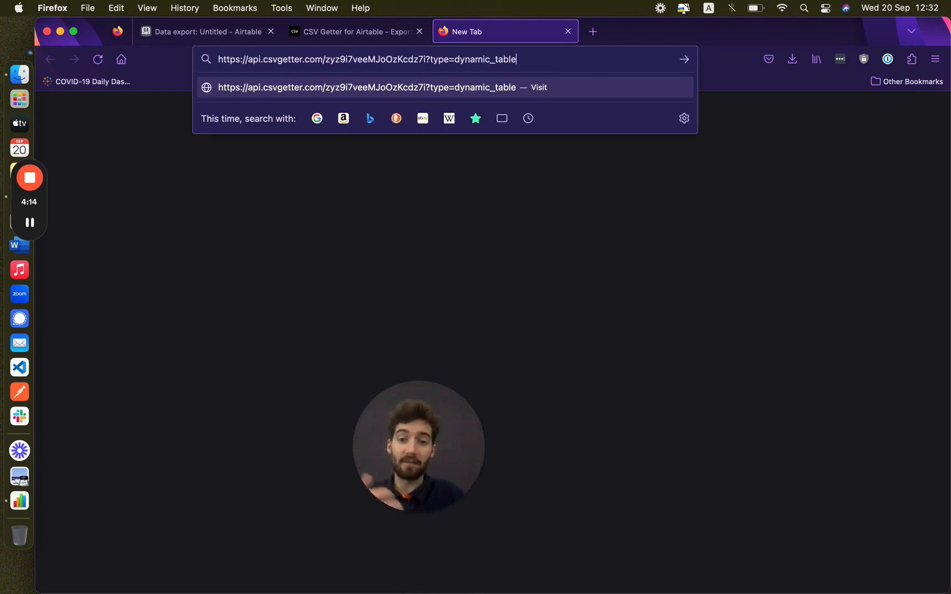
key(Return)
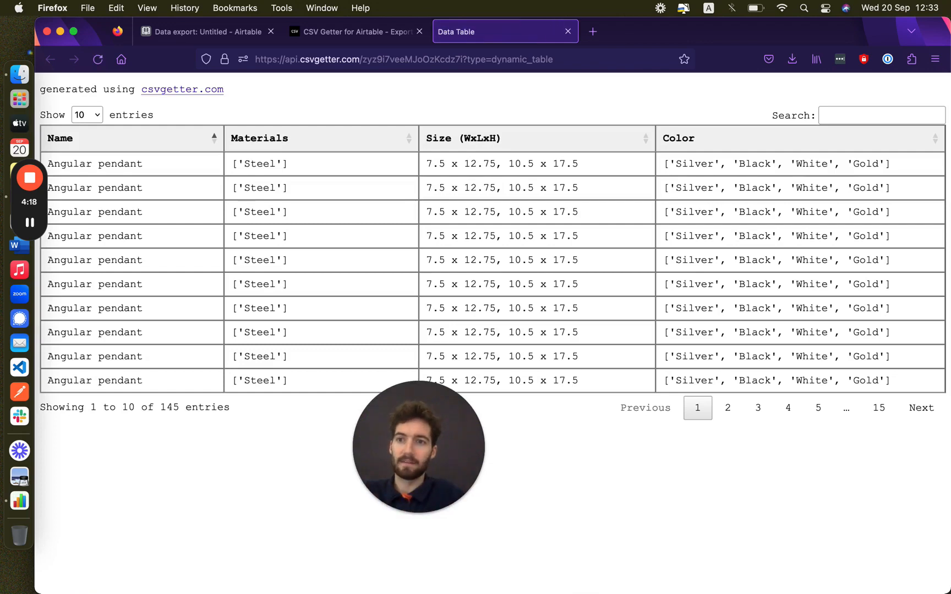
Step: Show 50 entries, filter the table by 'wood', and copy the resulting URL
click(88, 115)
click(91, 139)
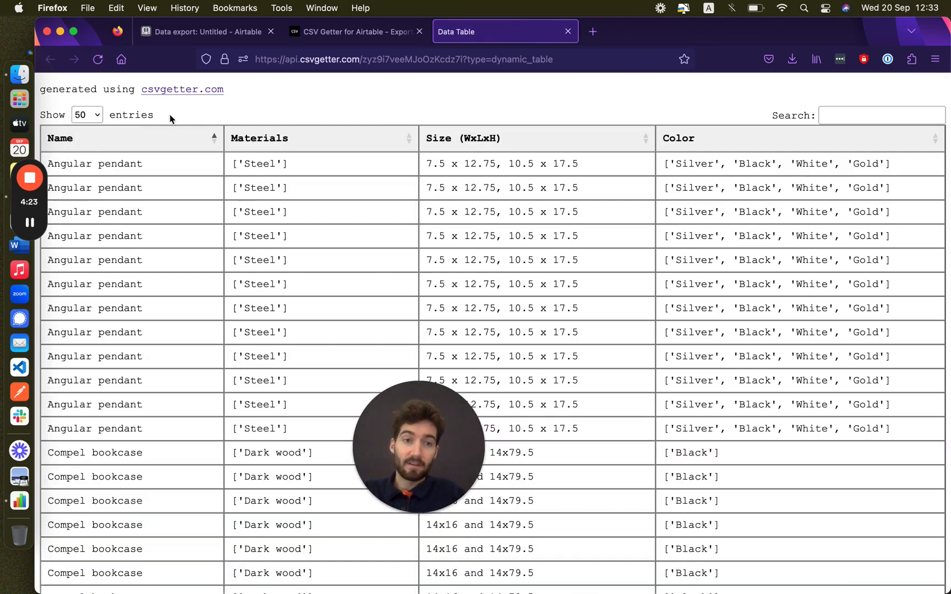
click(844, 115)
text(wood)
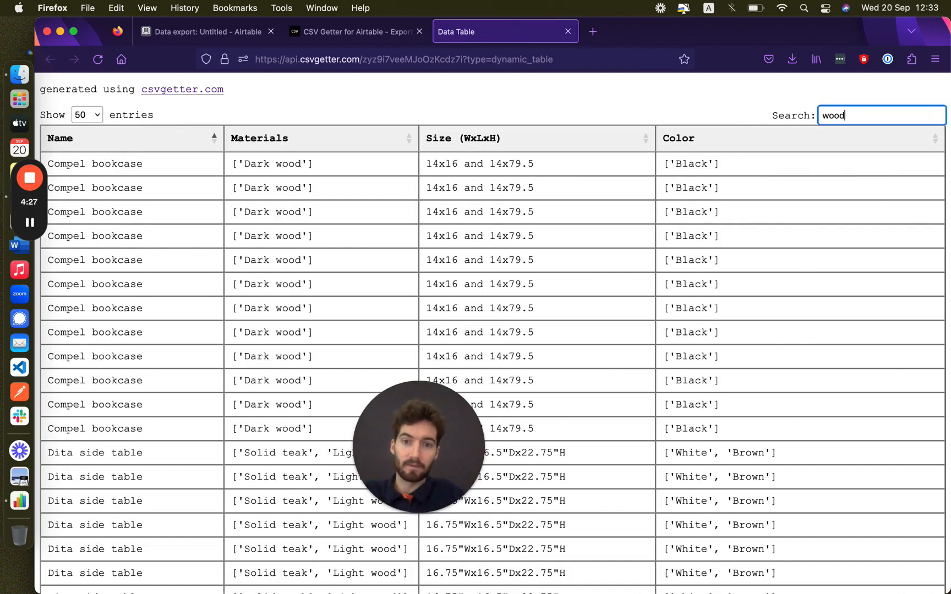
click(415, 59)
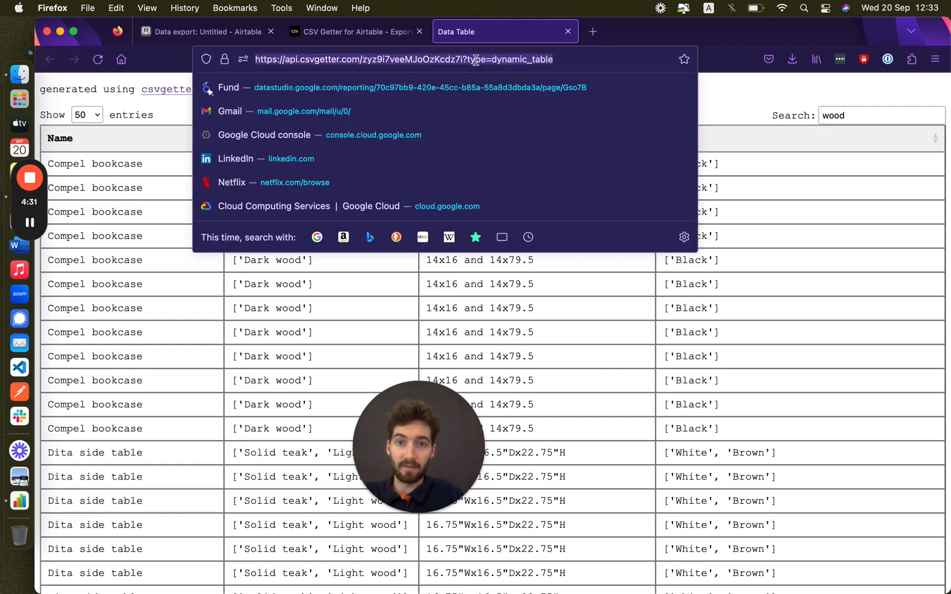
Step: Set the button's destination to the dynamic table URL, opening in a new tab
click(198, 32)
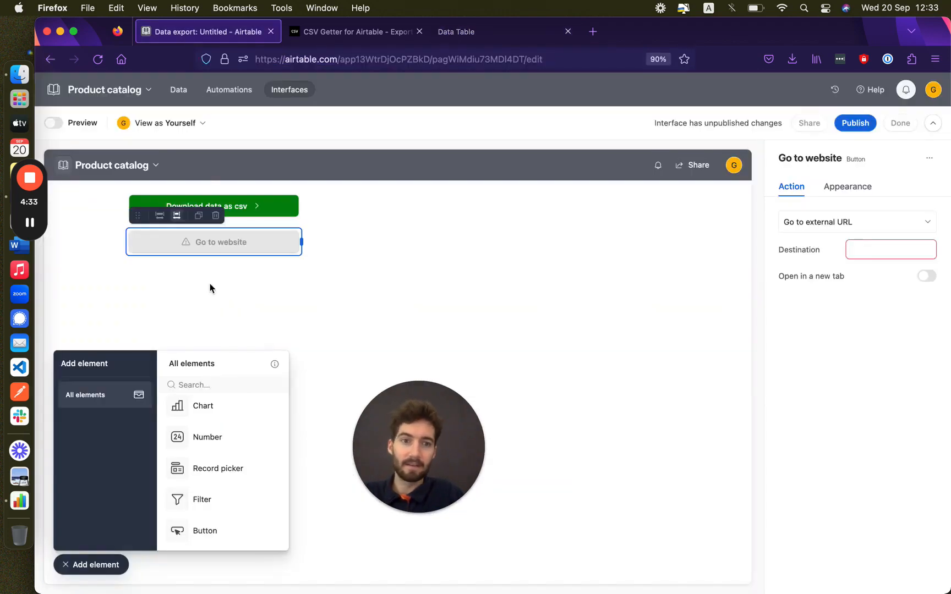
click(855, 251)
key(super+v)
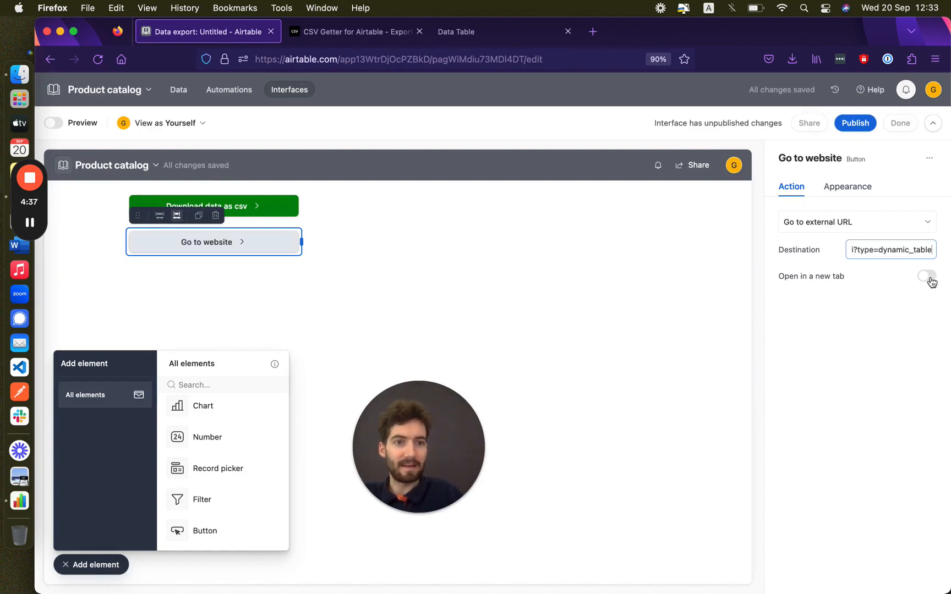
click(927, 277)
Step: Change the button label from 'Go to website' to 'Search Data' and preview the page
click(839, 187)
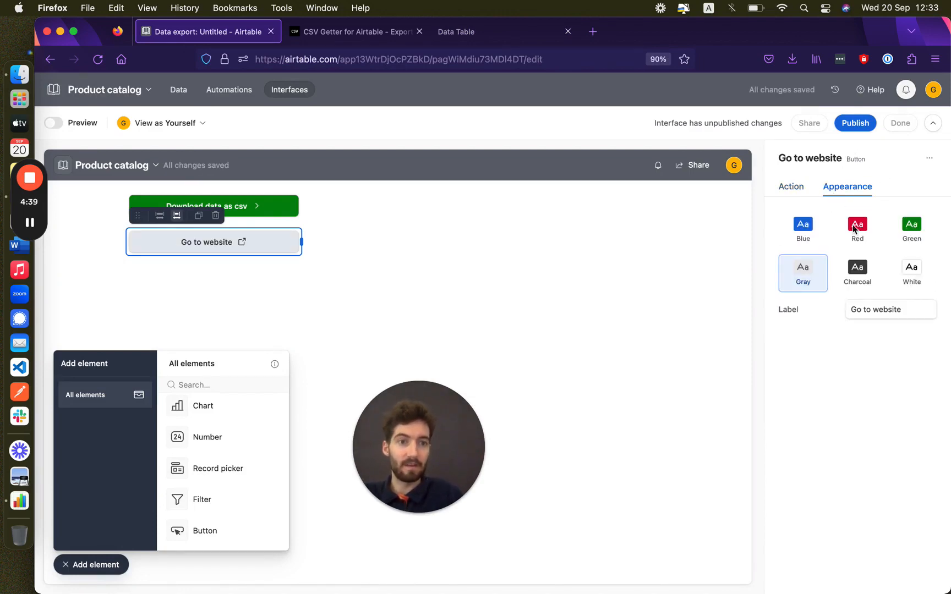
click(881, 306)
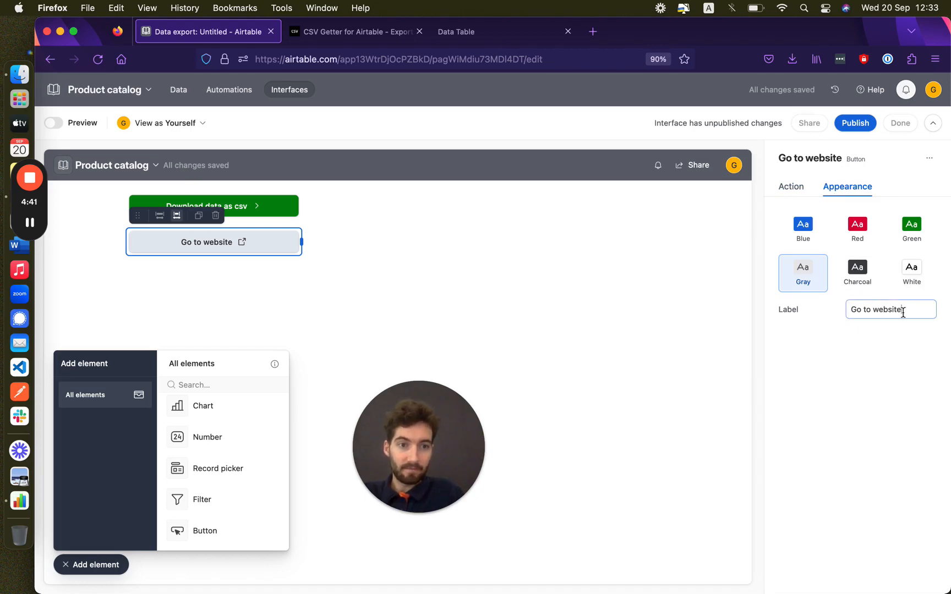
drag(905, 312, 834, 311)
text(Search Data)
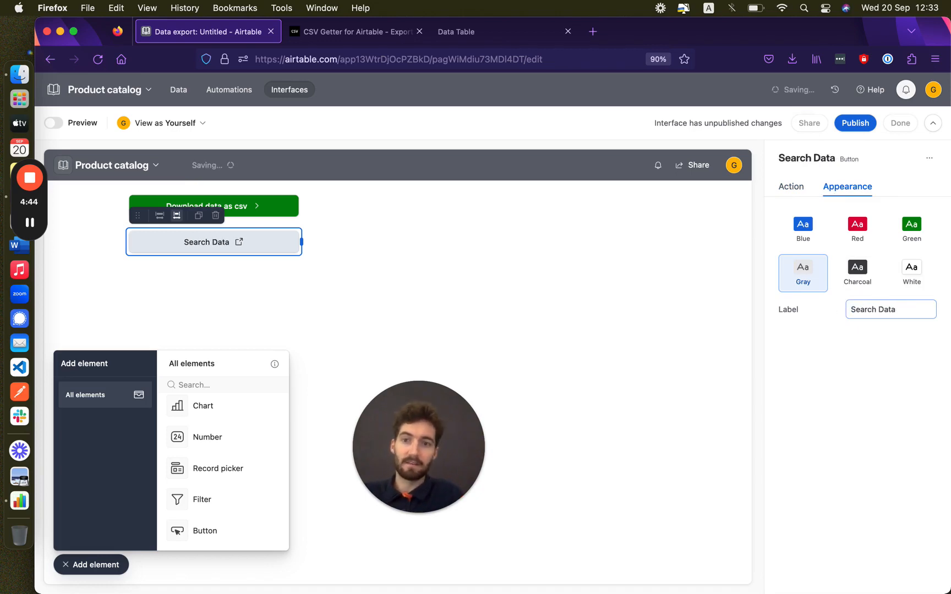
click(608, 295)
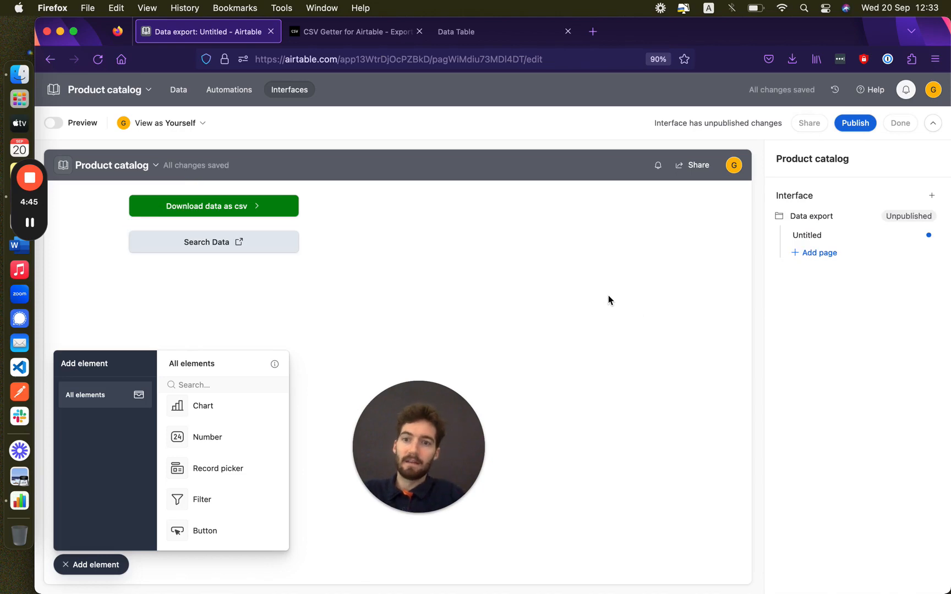
click(54, 123)
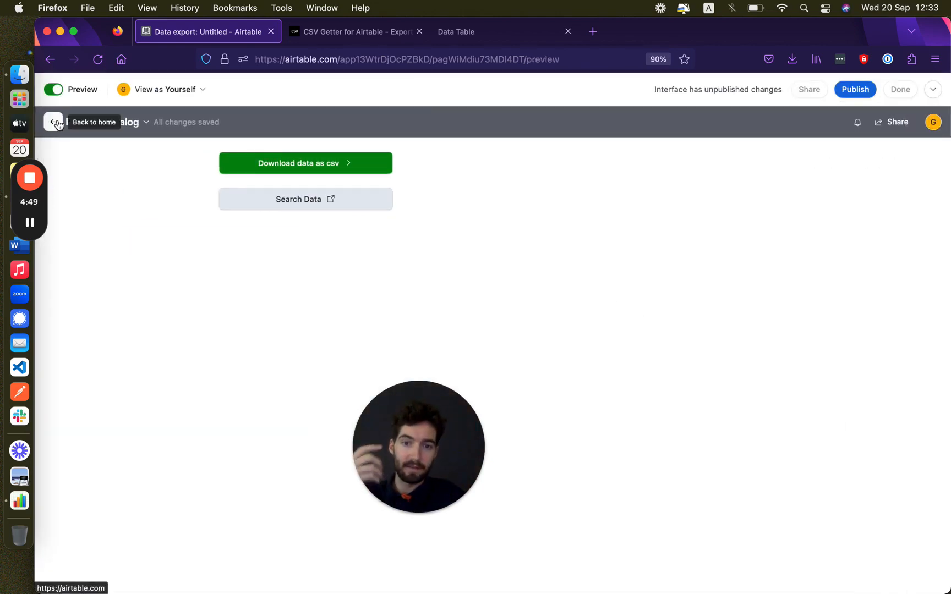
Step: Click Search Data in the preview to open CSV Getter's 145-entry furniture table
click(283, 203)
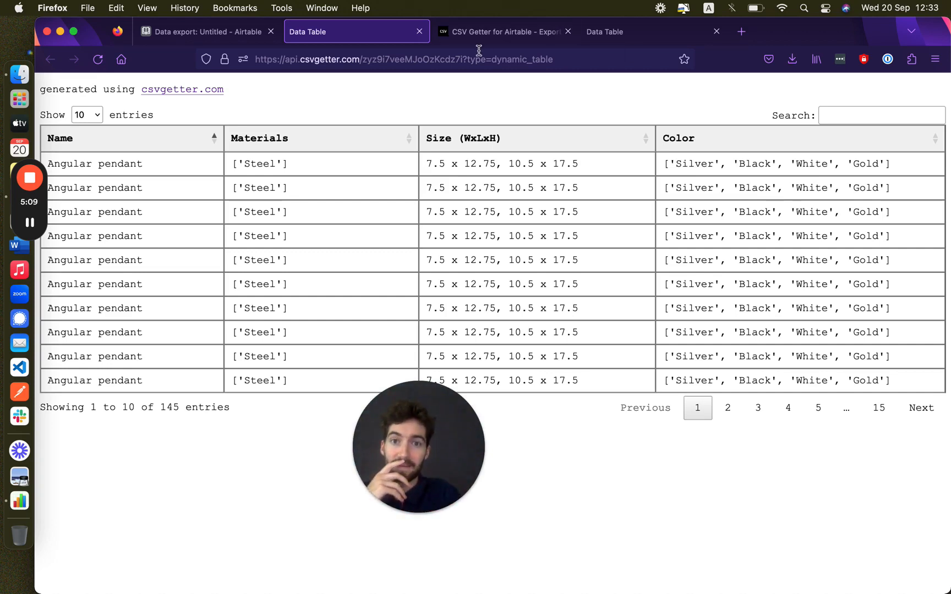
click(503, 38)
click(350, 36)
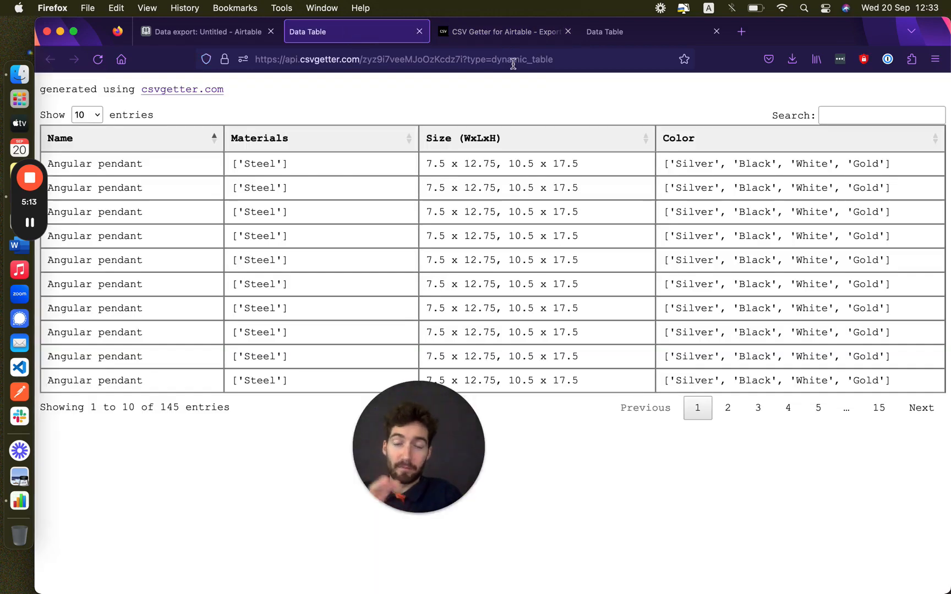